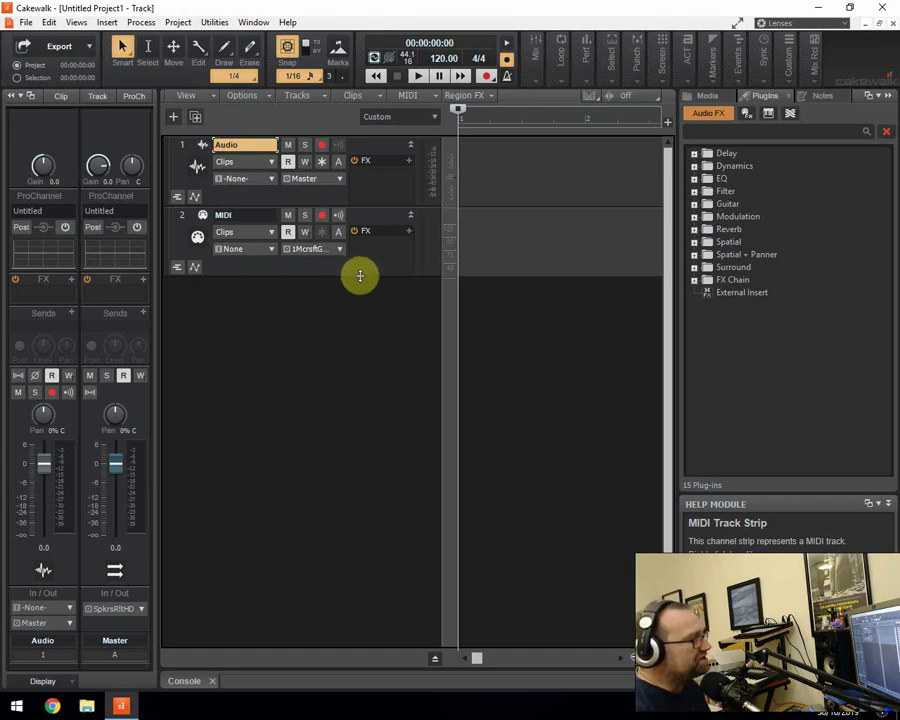
# Minimize the Audio and MIDI tracks to single-row height in the track view
pyautogui.moveTo(360, 275); pyautogui.dragTo(370, 146)
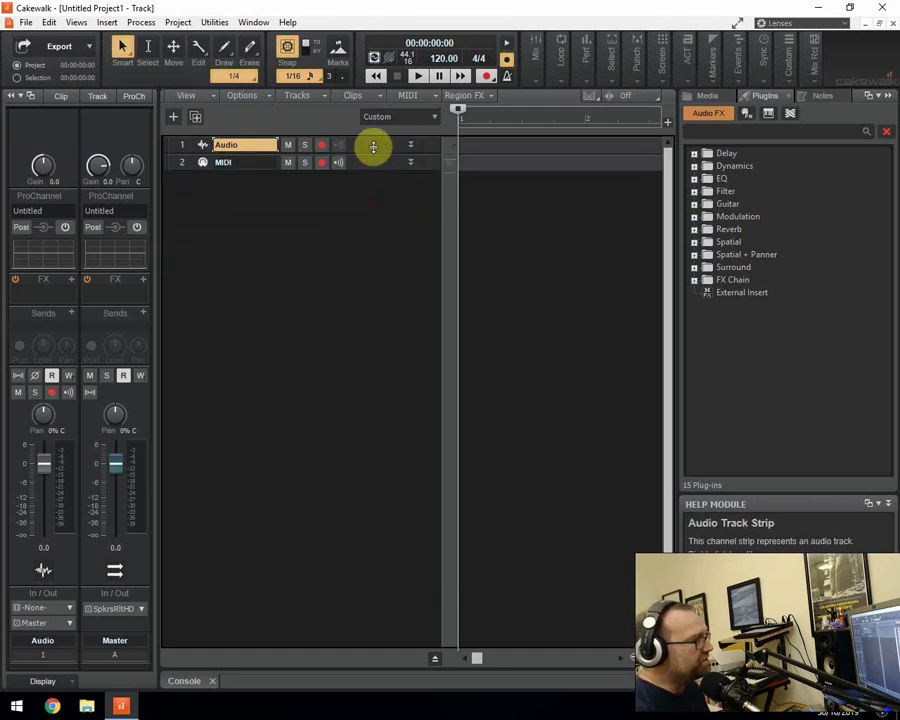
# Insert an SI-Bass Guitar soft synth from Soft Synth > Bass with the default track options
pyautogui.click(118, 25)
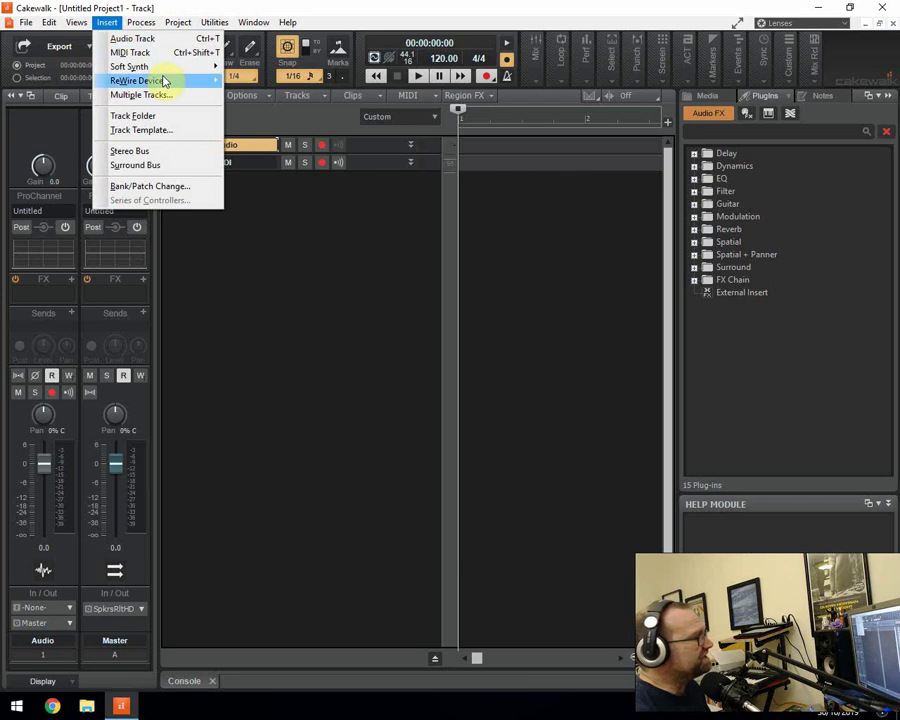
pyautogui.moveTo(200, 67)
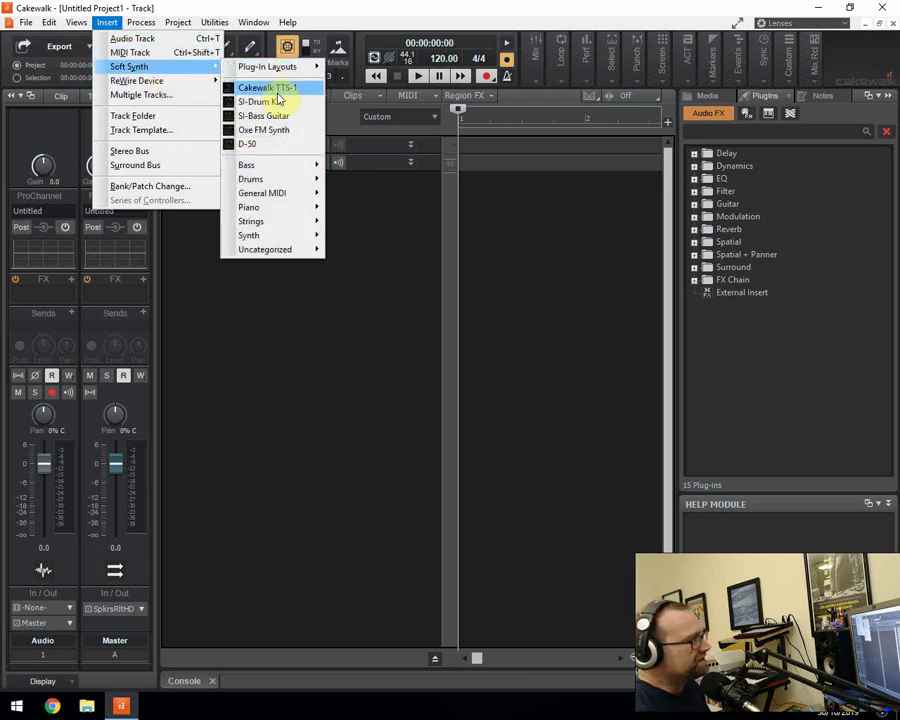
pyautogui.moveTo(291, 176)
pyautogui.click(366, 166)
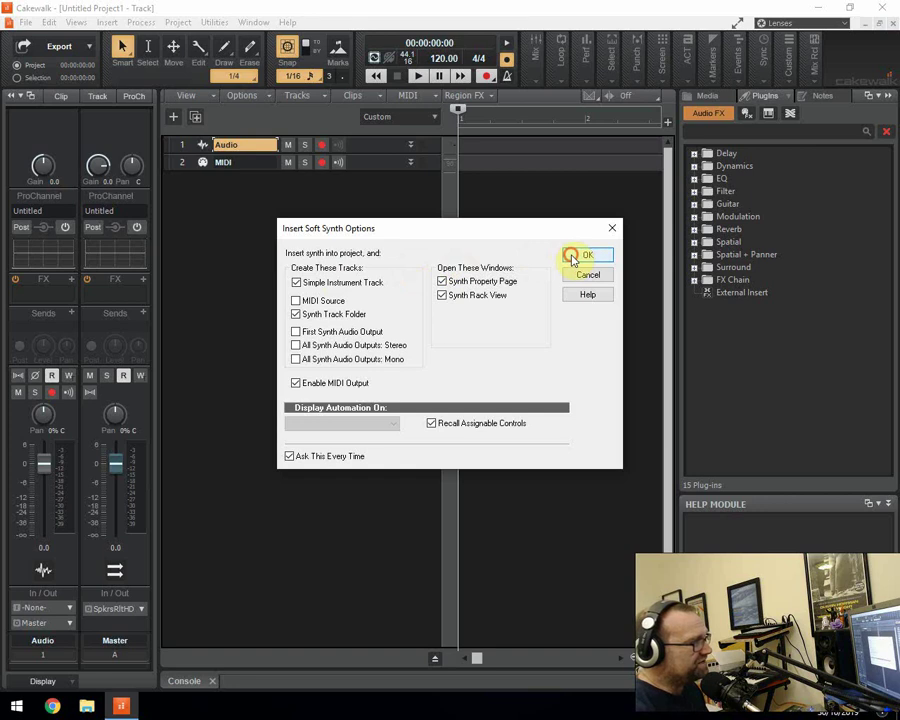
pyautogui.click(580, 256)
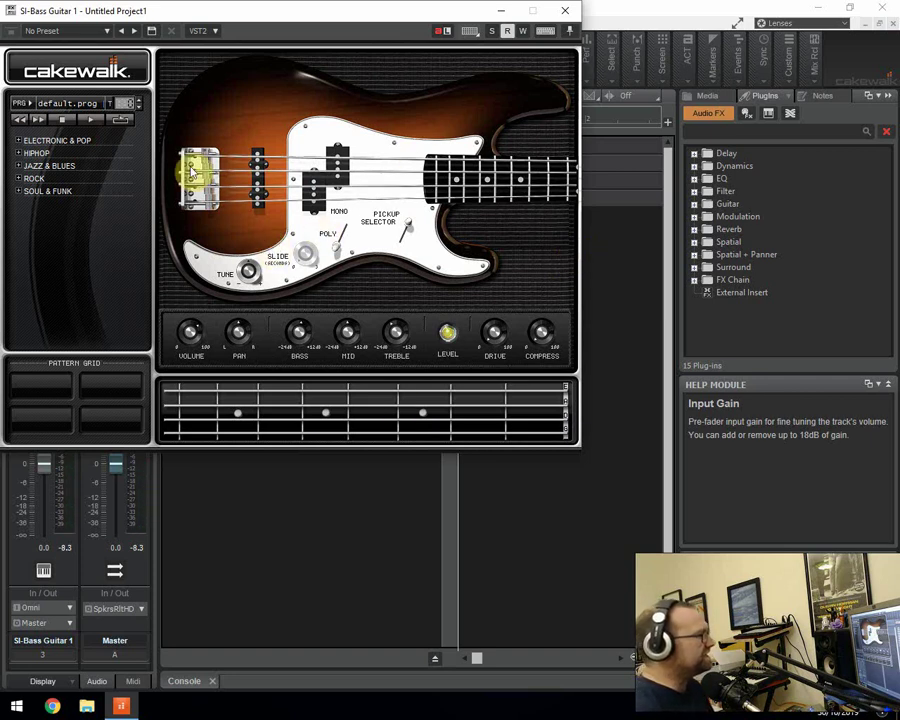
# Audition Amped Mutes, BrightBass, Dance Synth, Fat Sub Bass, Full Body 303 and Bass Man, then reload default.prog
pyautogui.click(70, 105)
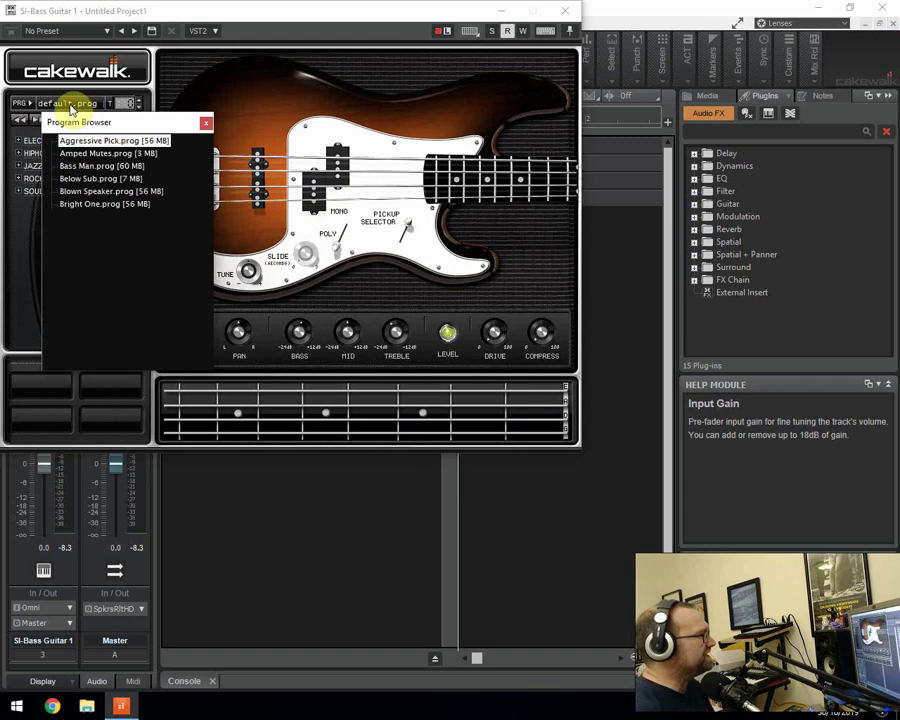
pyautogui.click(114, 155)
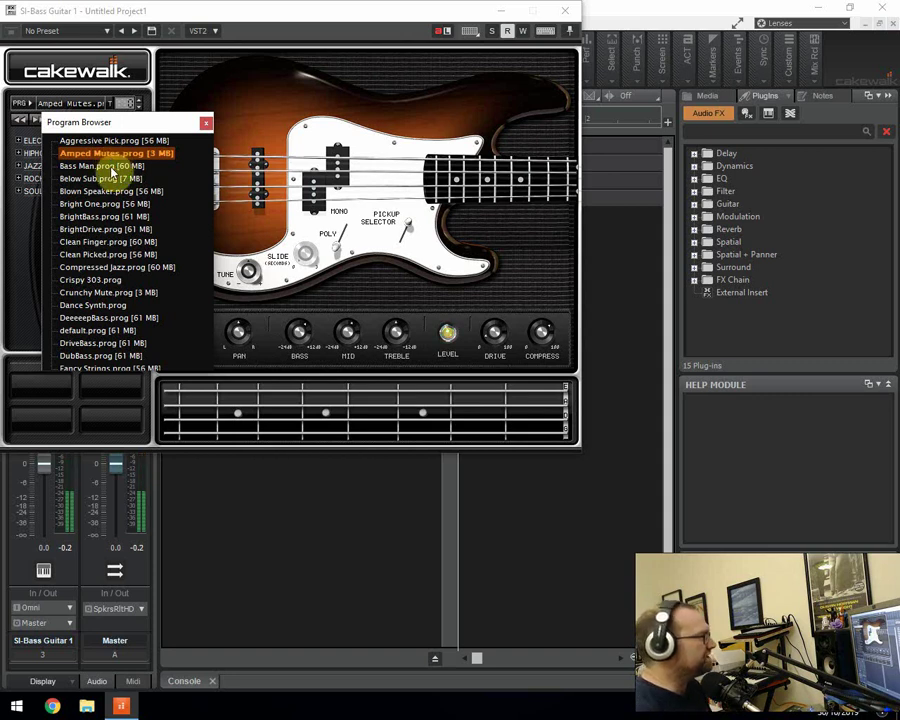
pyautogui.click(90, 216)
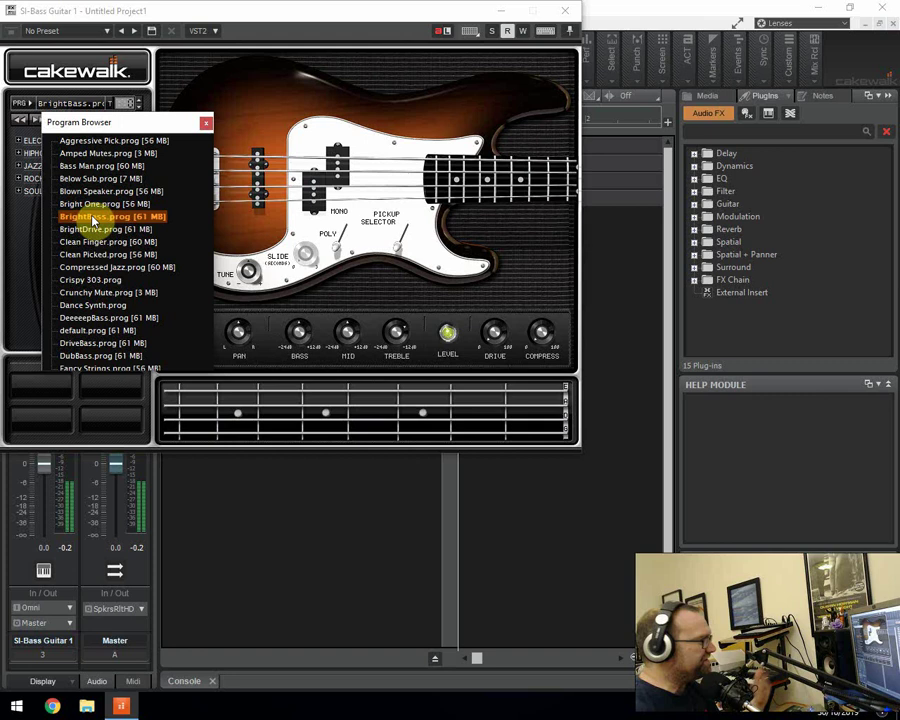
pyautogui.scroll(-3, 88, 296)
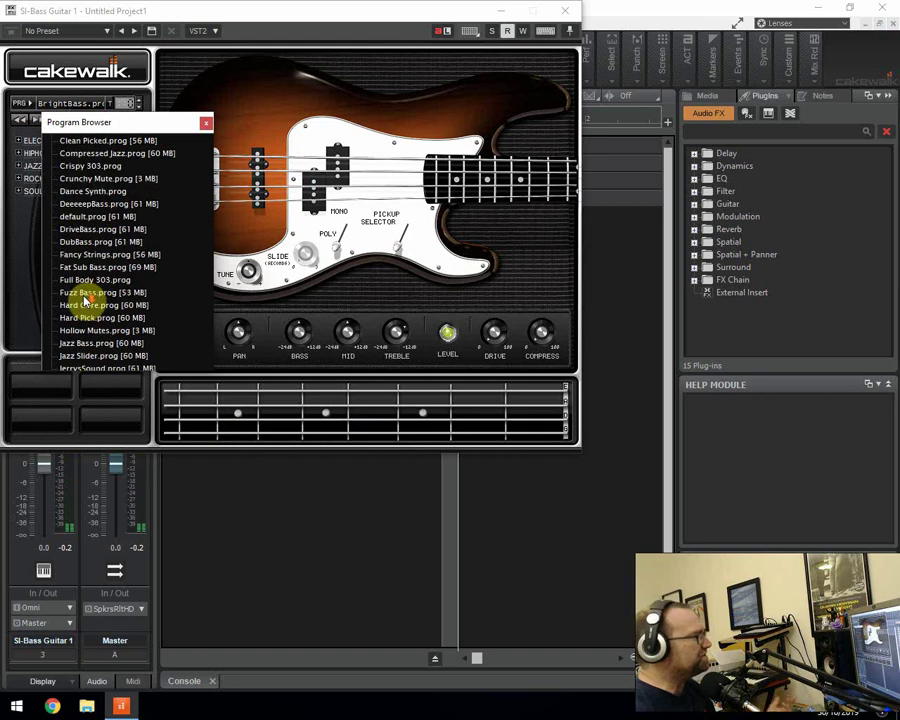
pyautogui.click(92, 192)
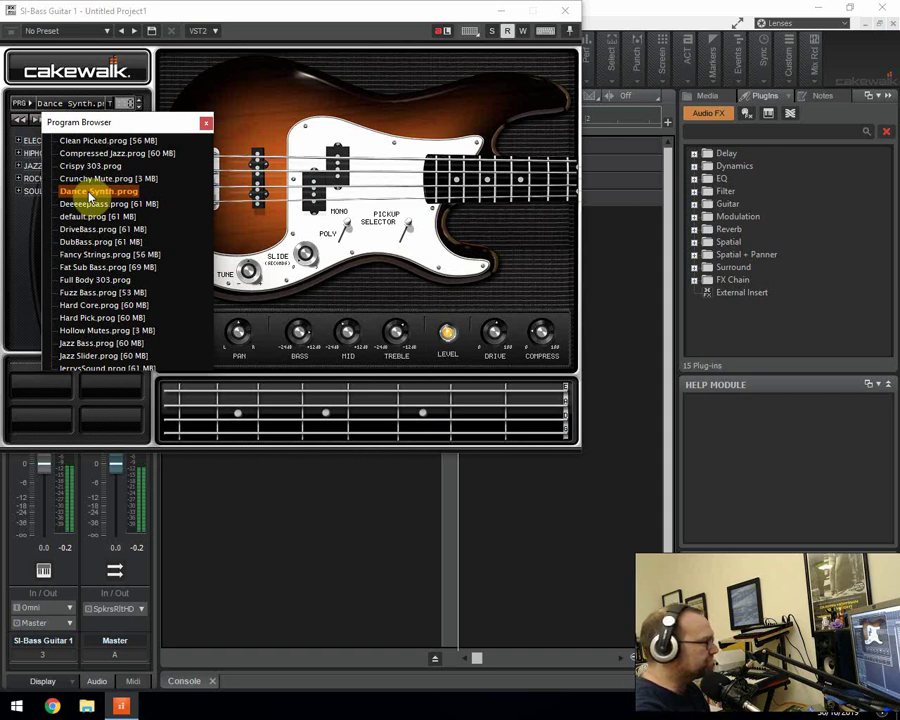
pyautogui.click(88, 266)
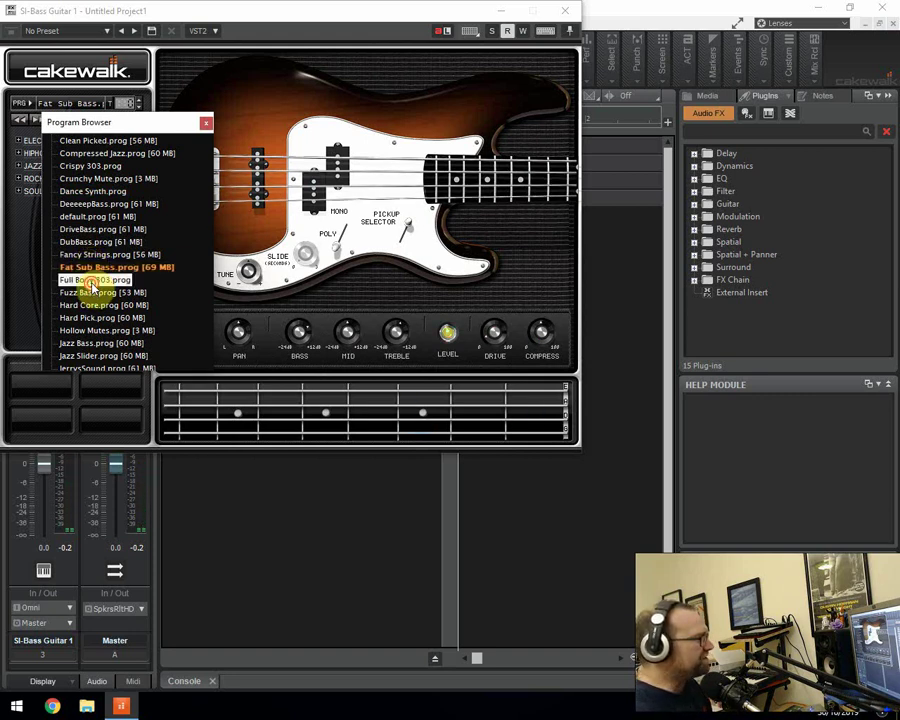
pyautogui.click(52, 281)
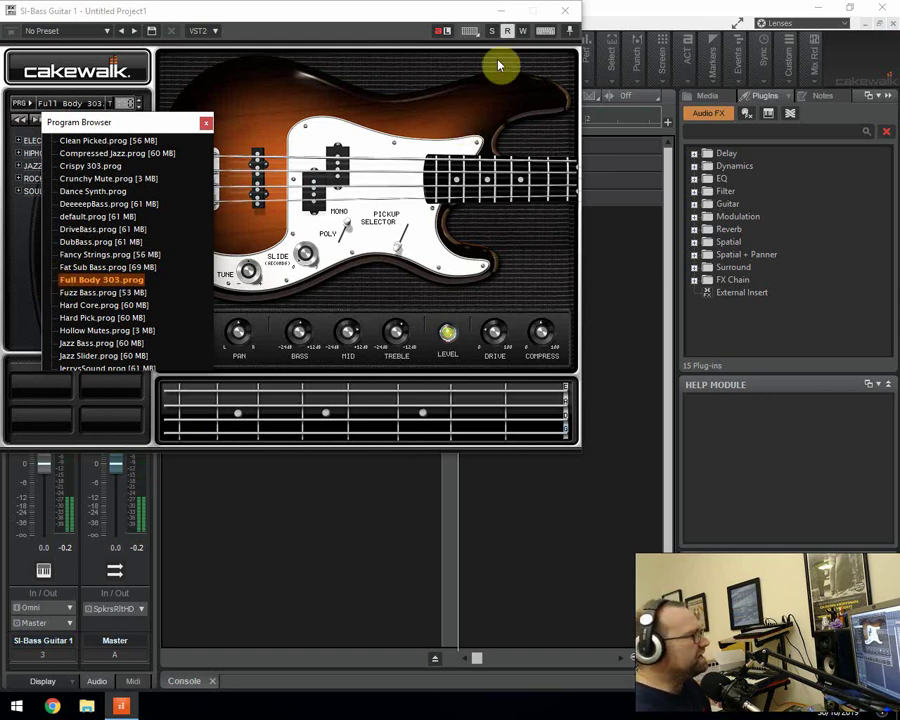
pyautogui.scroll(3, 80, 180)
pyautogui.click(100, 166)
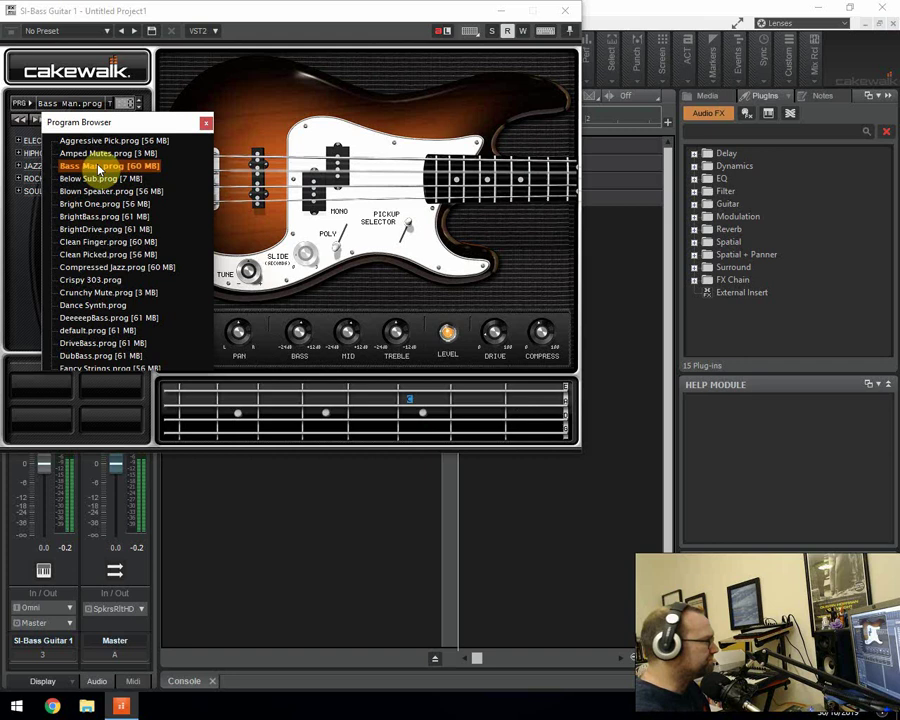
pyautogui.click(95, 330)
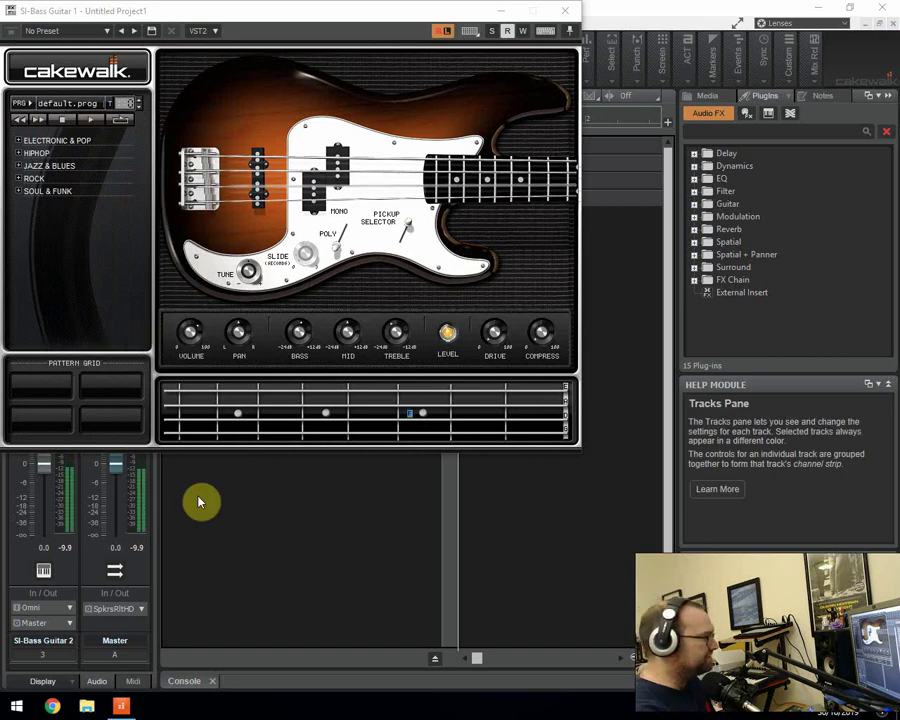
# Set the SI-Bass Guitar's MONO/POLY switch to MONO
pyautogui.click(336, 240)
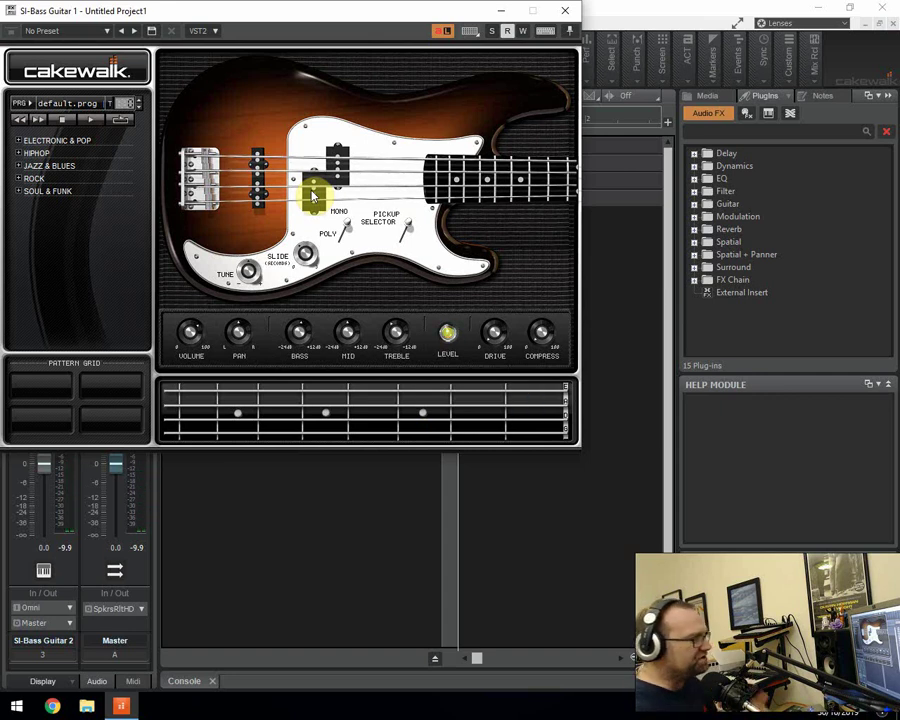
pyautogui.moveTo(297, 266)
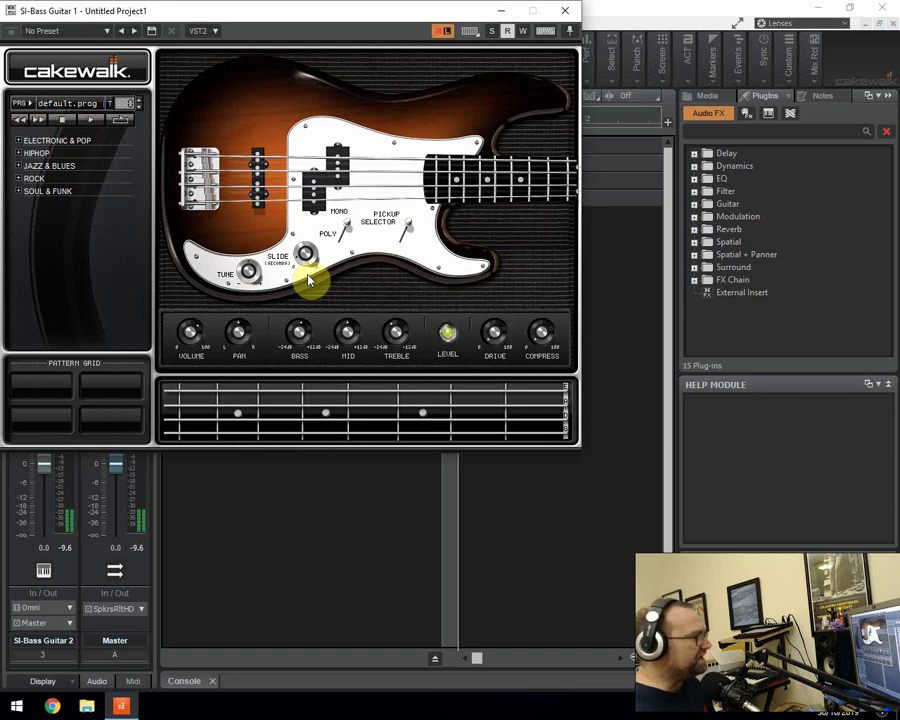
# Load CRANDLE and GROOVE IT from ELECTRONIC & POP into the first two pattern grid slots
pyautogui.click(28, 141)
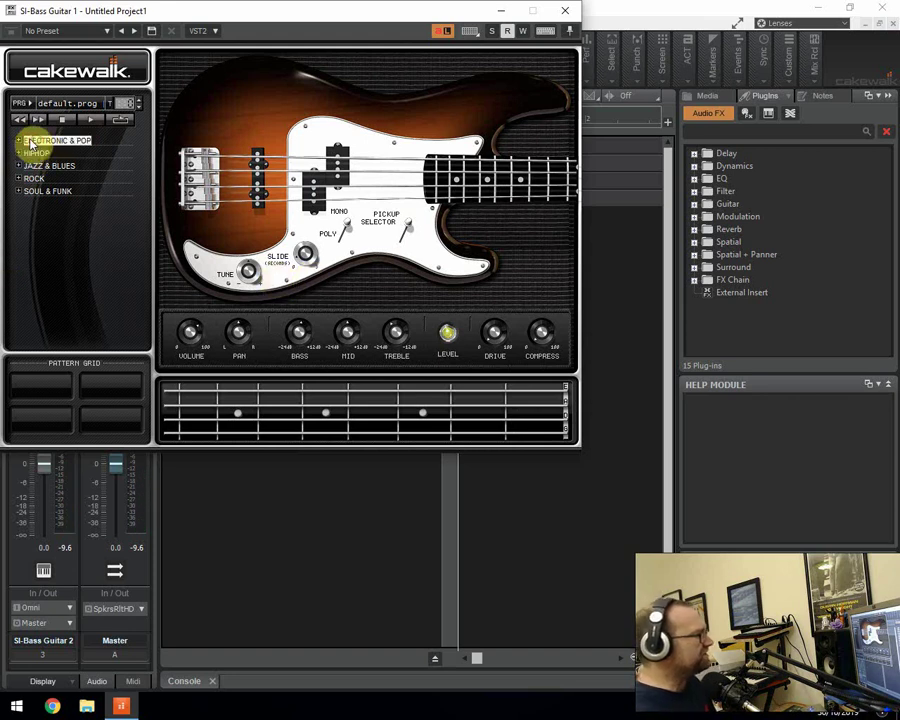
pyautogui.doubleClick(24, 142)
pyautogui.moveTo(48, 153); pyautogui.dragTo(40, 386)
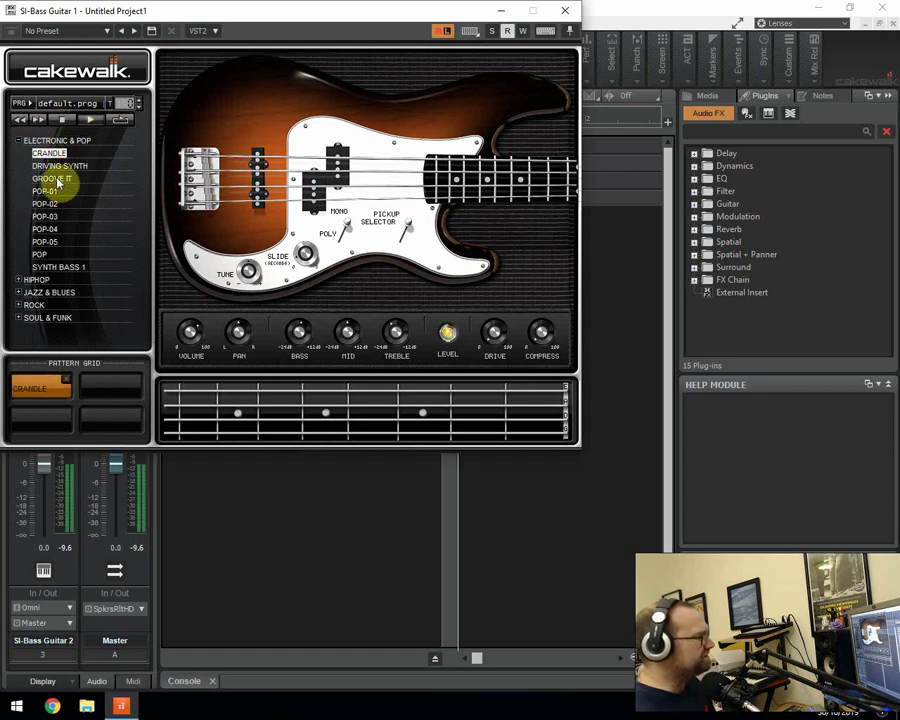
pyautogui.moveTo(58, 180); pyautogui.dragTo(112, 386)
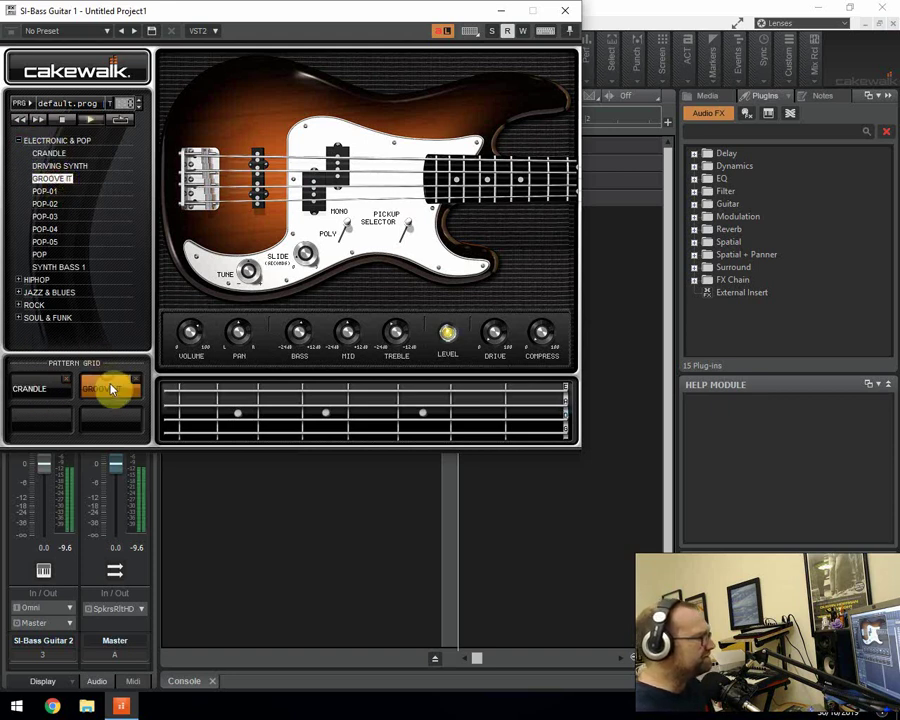
# Add 12-BAR 6 and JAZZ-1 from JAZZ & BLUES to the grid, then close the bass window
pyautogui.click(18, 292)
pyautogui.moveTo(42, 306); pyautogui.dragTo(54, 423)
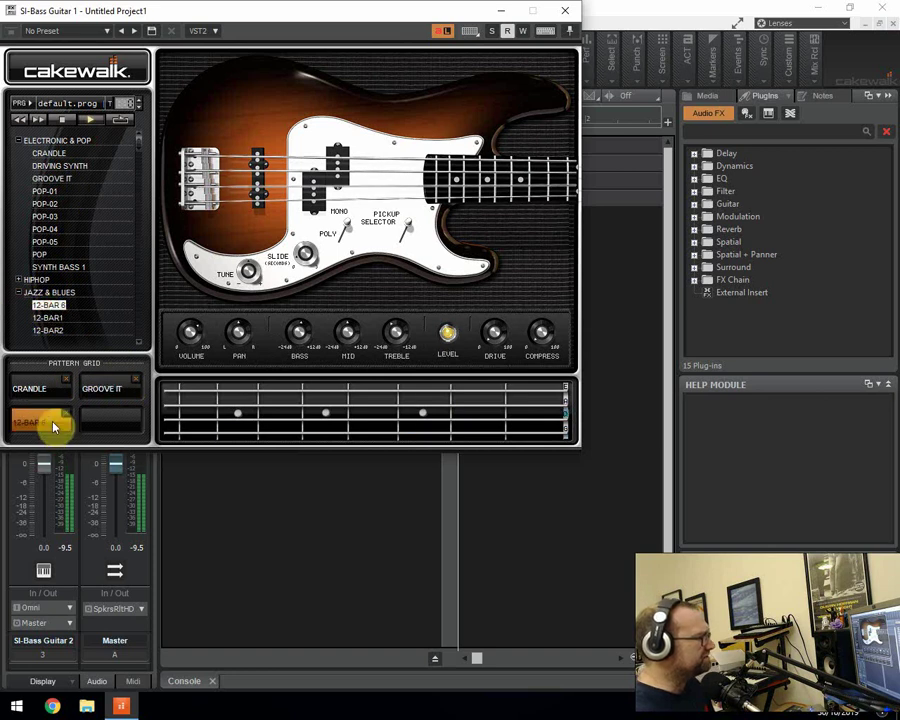
pyautogui.scroll(-4, 66, 288)
pyautogui.moveTo(44, 254); pyautogui.dragTo(120, 413)
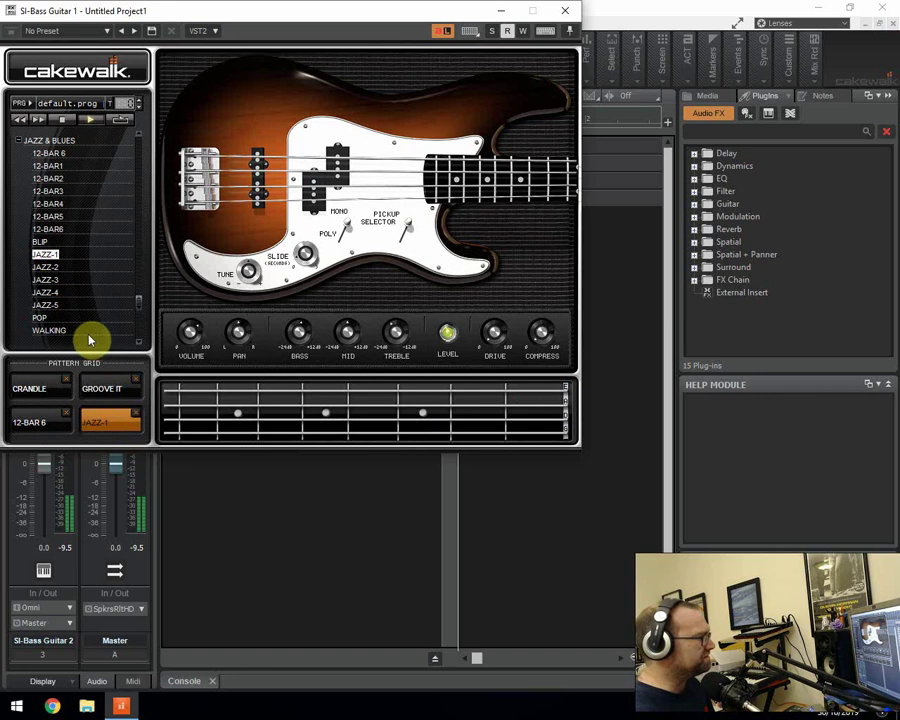
pyautogui.scroll(-1, 60, 325)
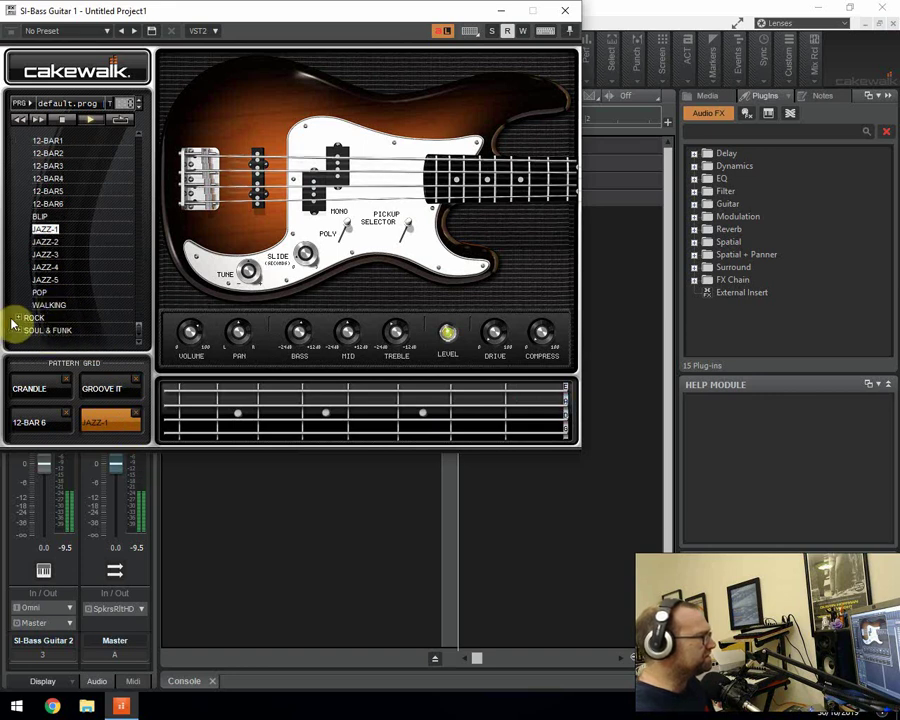
pyautogui.click(21, 319)
pyautogui.click(22, 330)
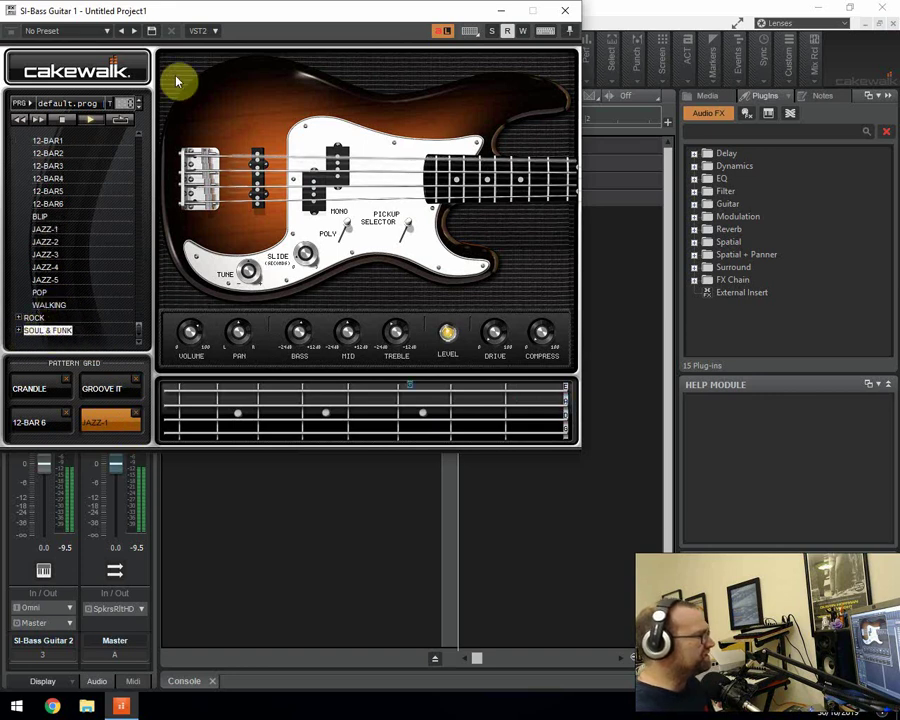
pyautogui.click(576, 14)
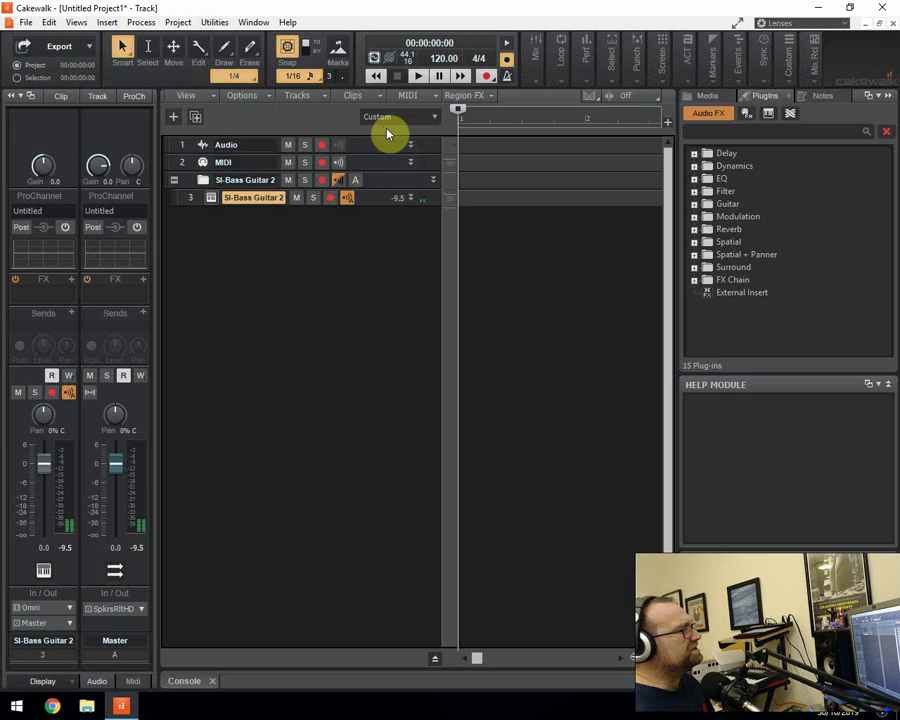
# Insert a Cakewalk TTS-1 synth, centre its window, and open part 1's edit panel showing Piano 1
pyautogui.click(107, 22)
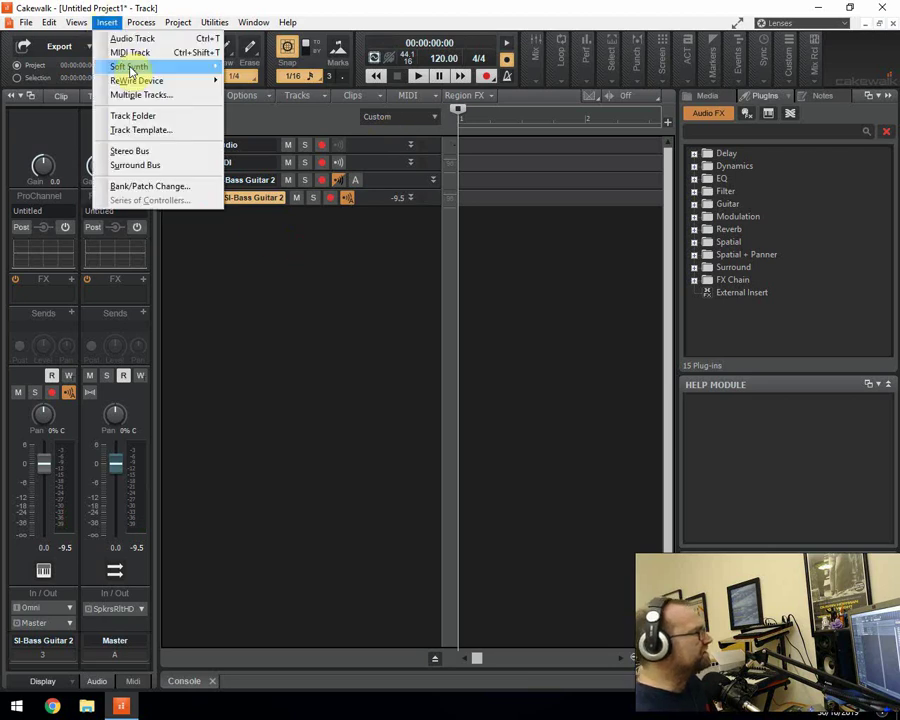
pyautogui.moveTo(128, 66)
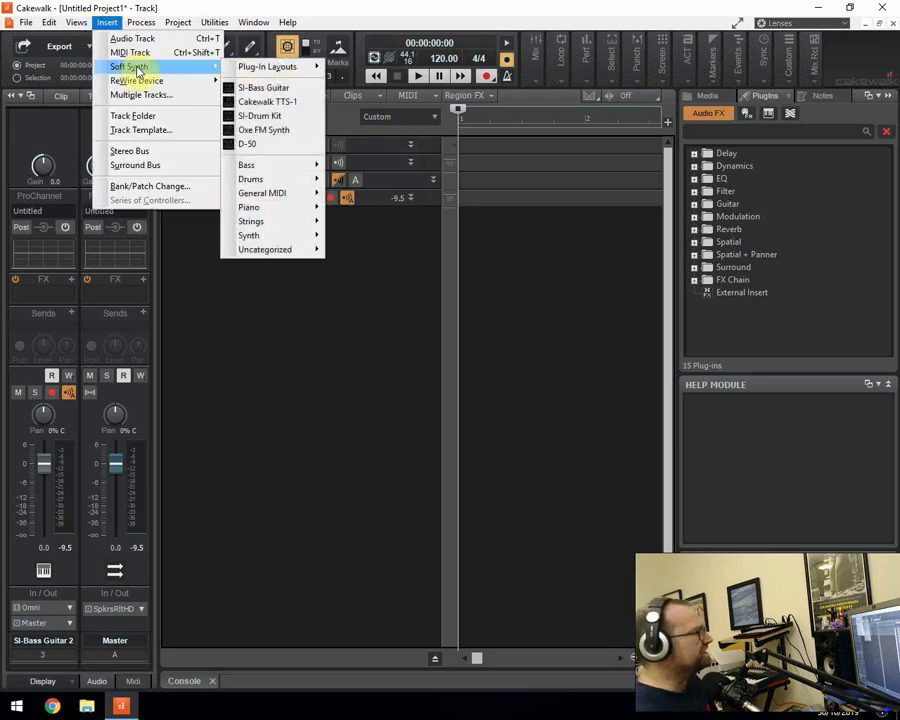
pyautogui.click(268, 101)
pyautogui.click(585, 257)
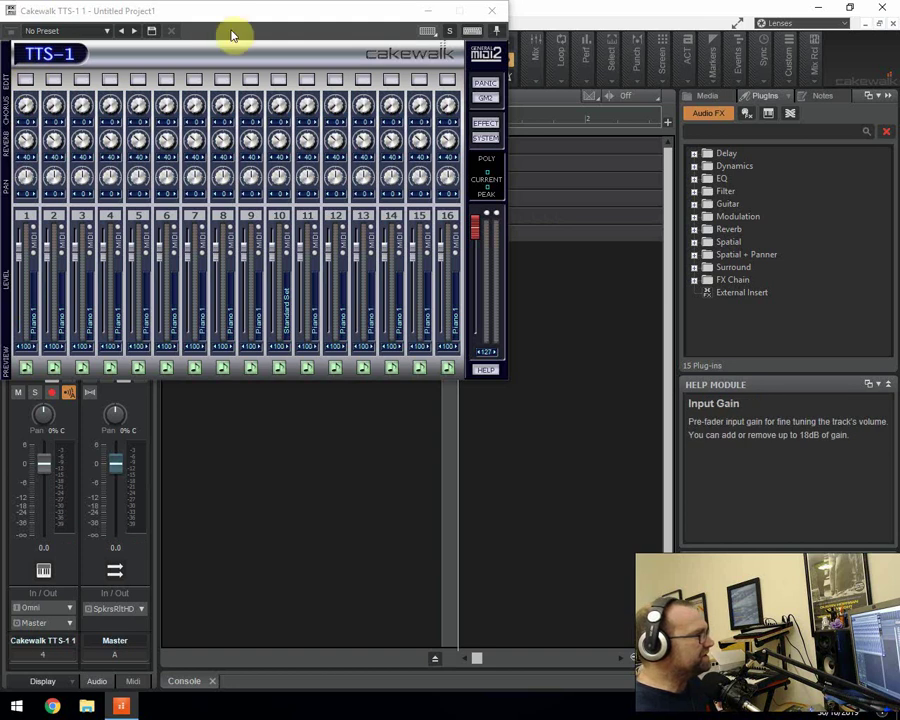
pyautogui.moveTo(287, 15); pyautogui.dragTo(492, 80)
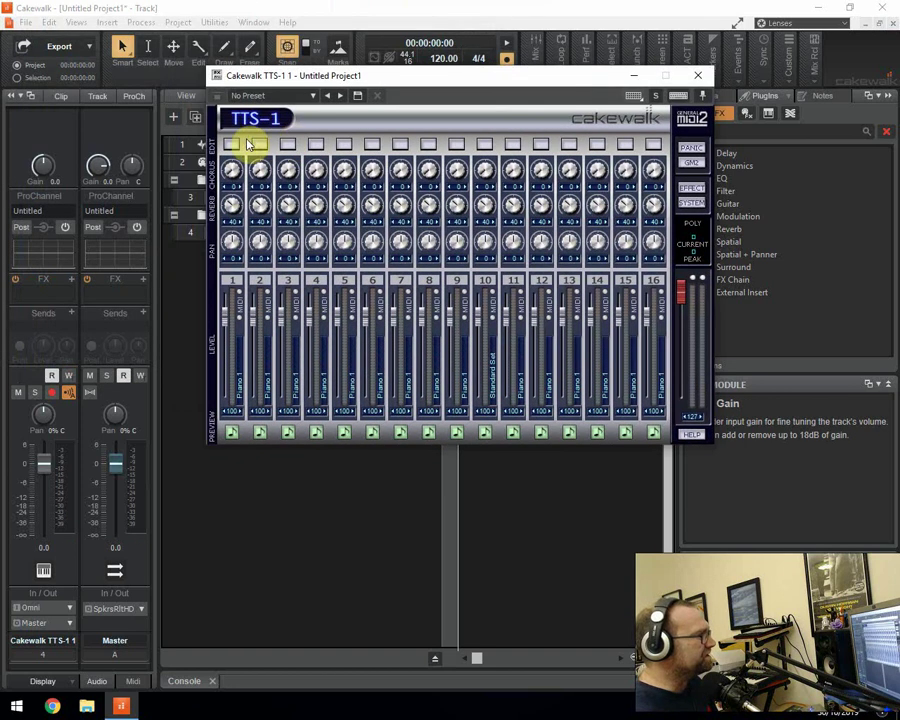
pyautogui.click(232, 146)
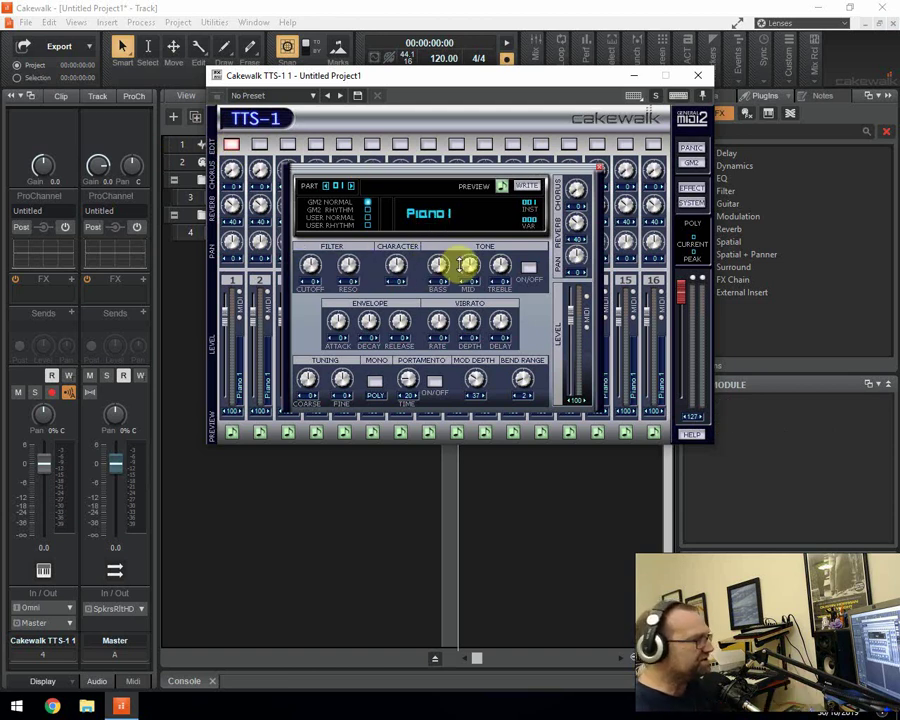
# Load the 026 Analog Set drum kit on TTS-1 part 1 and start playback to audition it
pyautogui.click(427, 218)
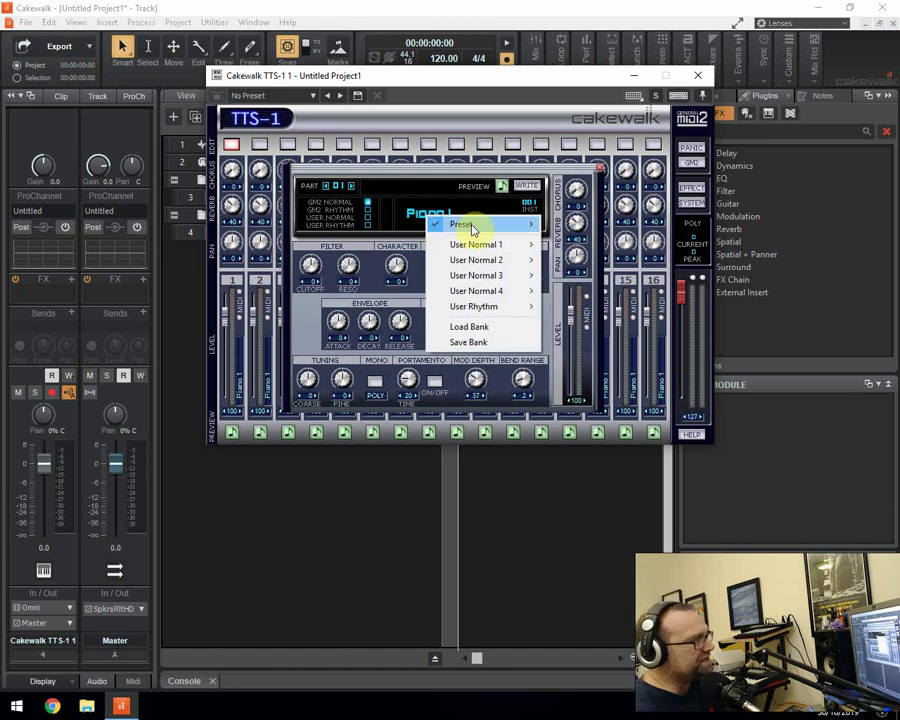
pyautogui.moveTo(472, 226)
pyautogui.moveTo(588, 228)
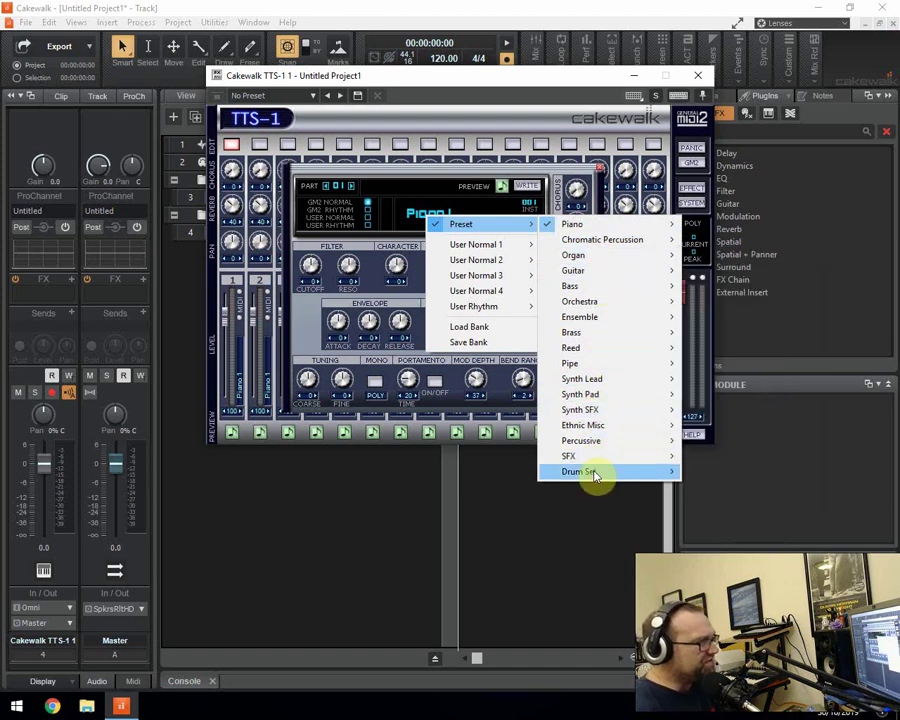
pyautogui.moveTo(595, 474)
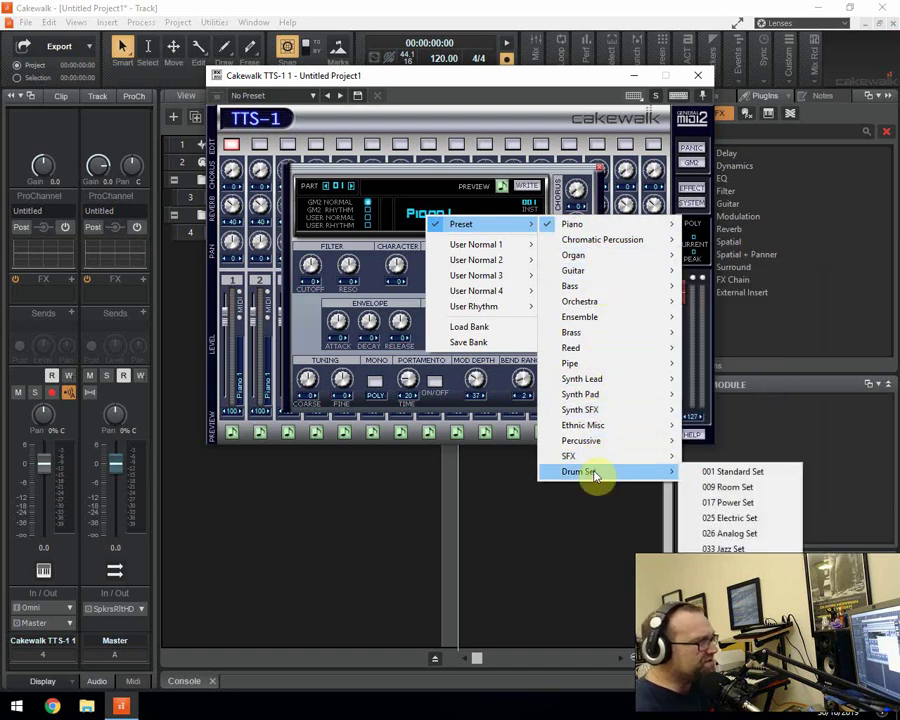
pyautogui.click(740, 535)
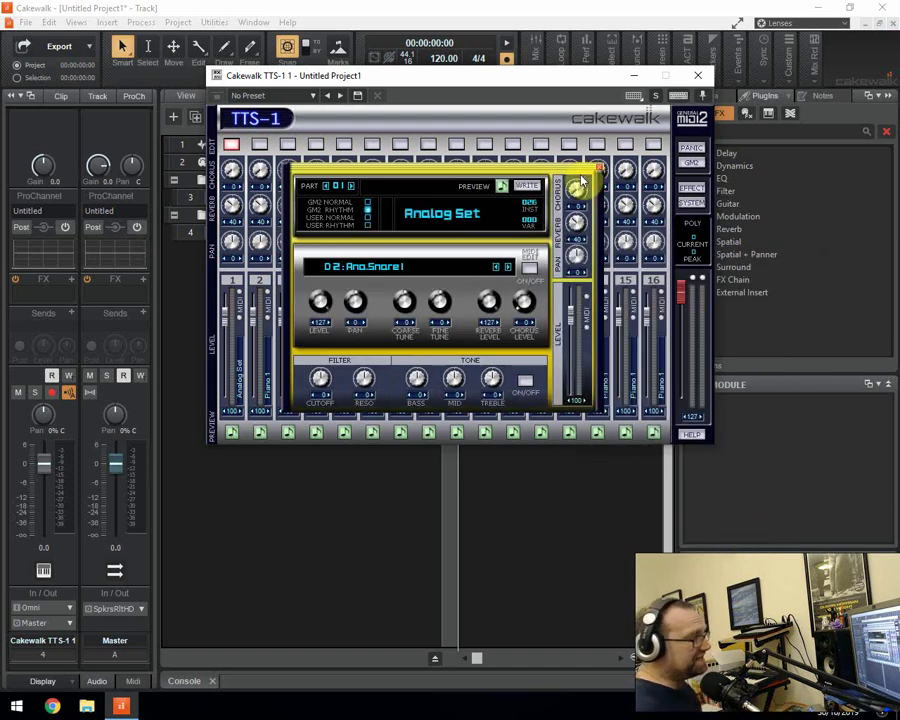
pyautogui.click(421, 79)
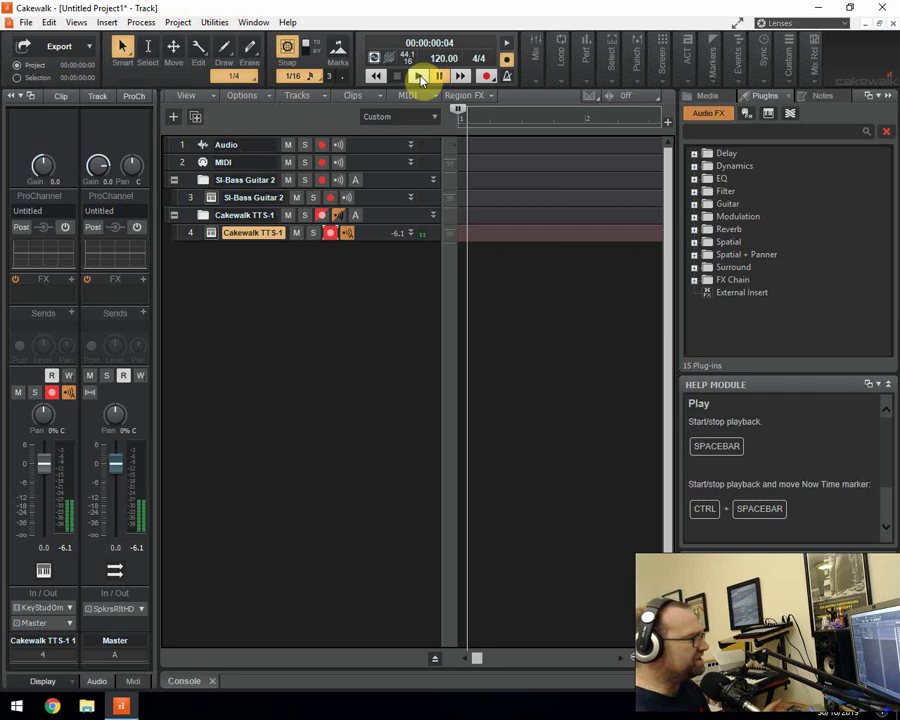
# Reopen TTS-1 from track 4 and switch part 1 to the 049 000 Strings program
pyautogui.click(211, 233)
pyautogui.click(232, 145)
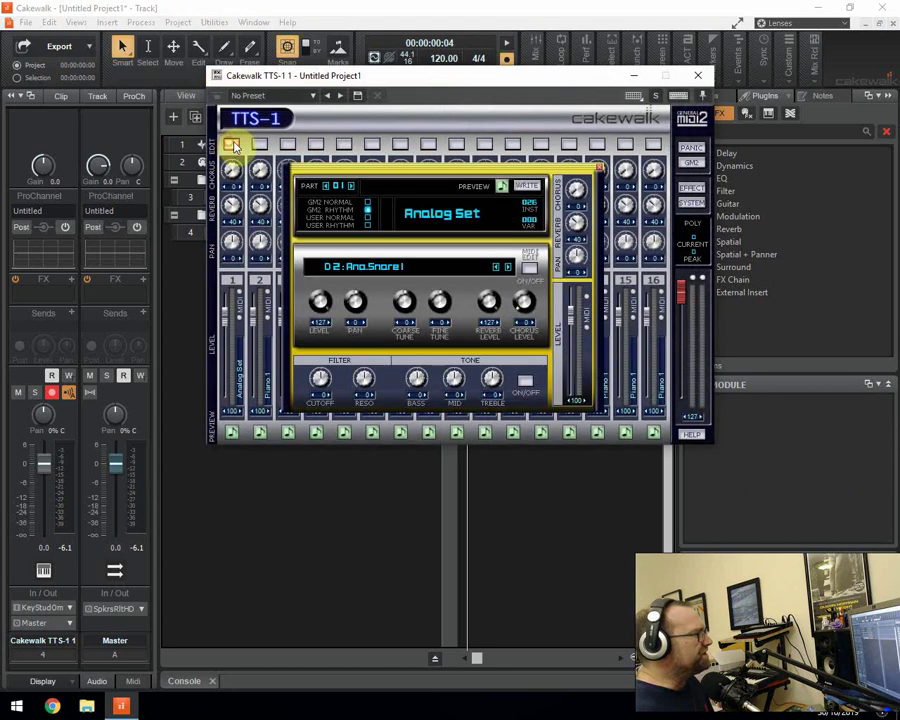
pyautogui.click(410, 217)
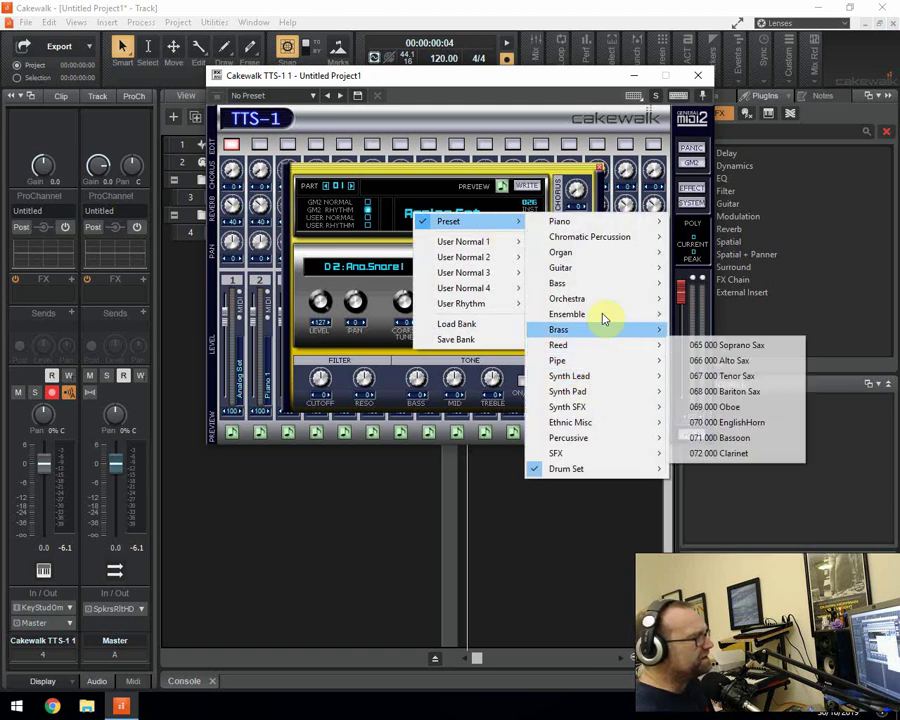
pyautogui.moveTo(603, 301)
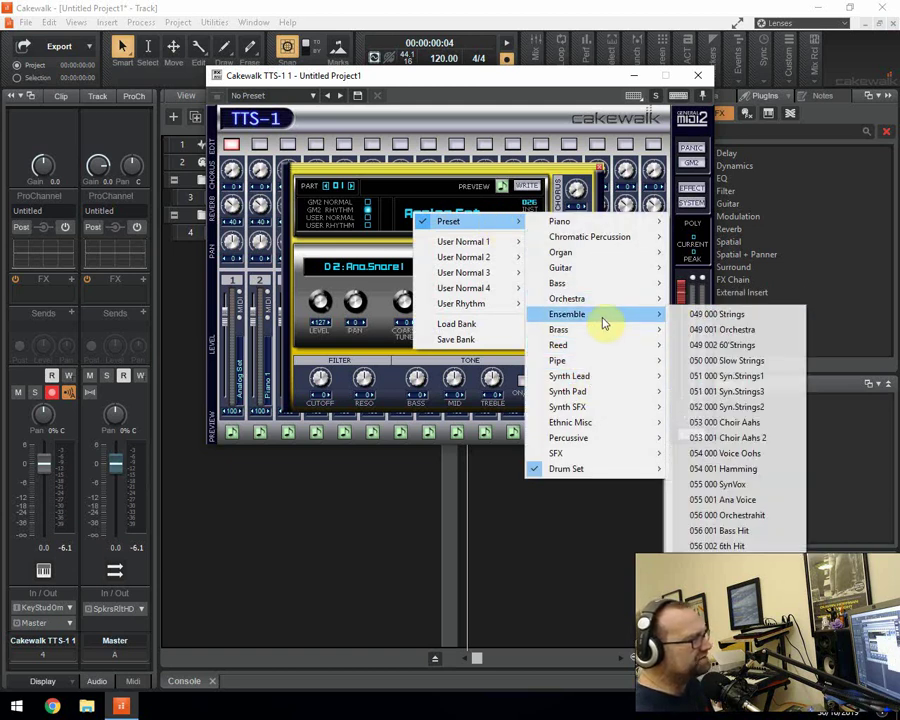
pyautogui.click(695, 320)
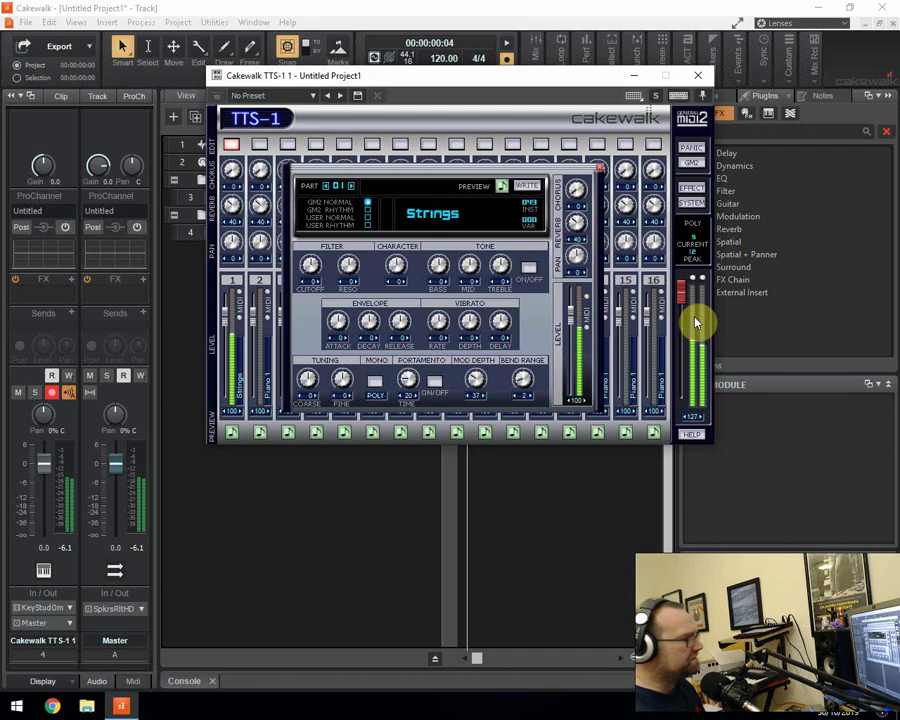
# Change TTS-1 part 1's program to Warm Pad
pyautogui.rightClick(436, 219)
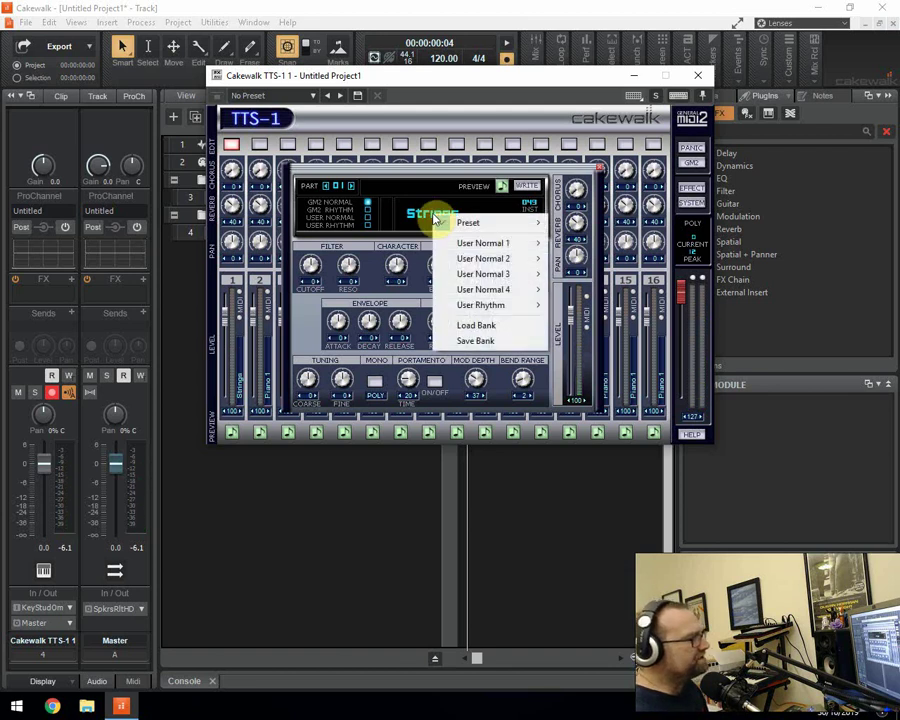
pyautogui.moveTo(470, 222)
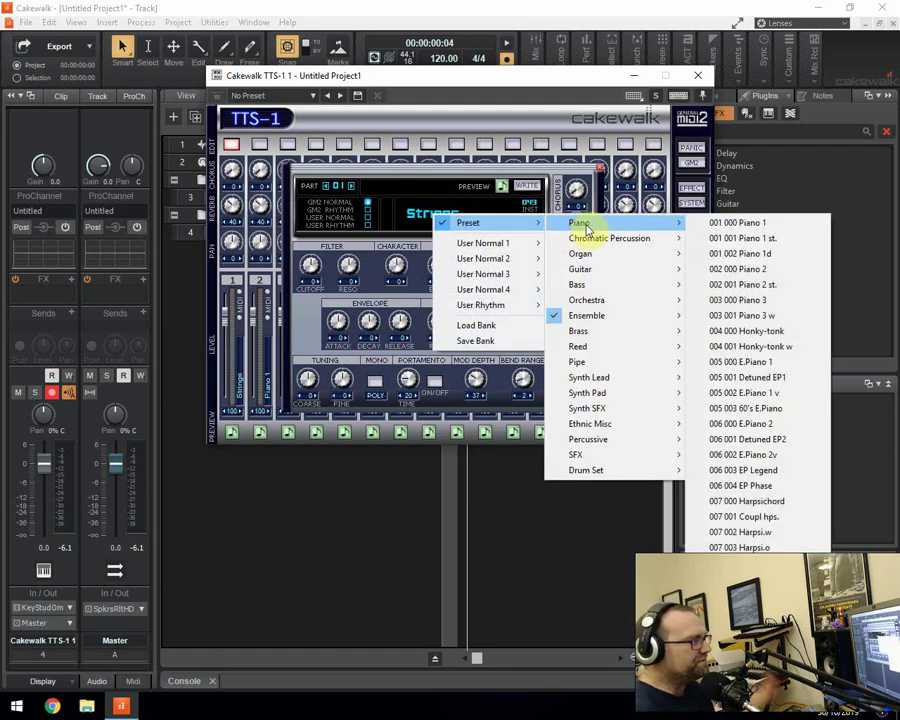
pyautogui.moveTo(592, 396)
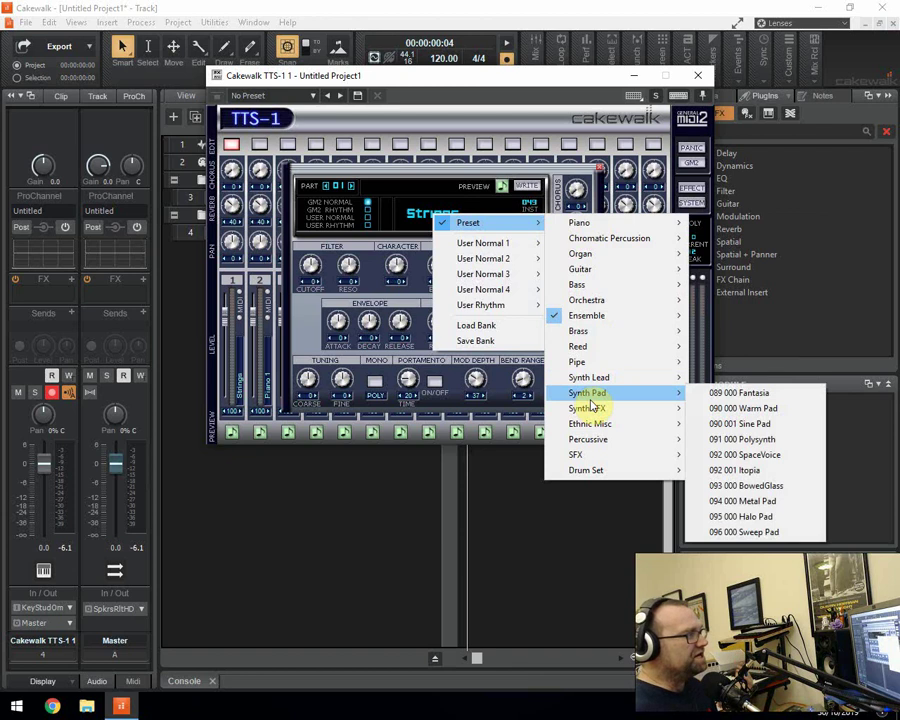
pyautogui.click(748, 411)
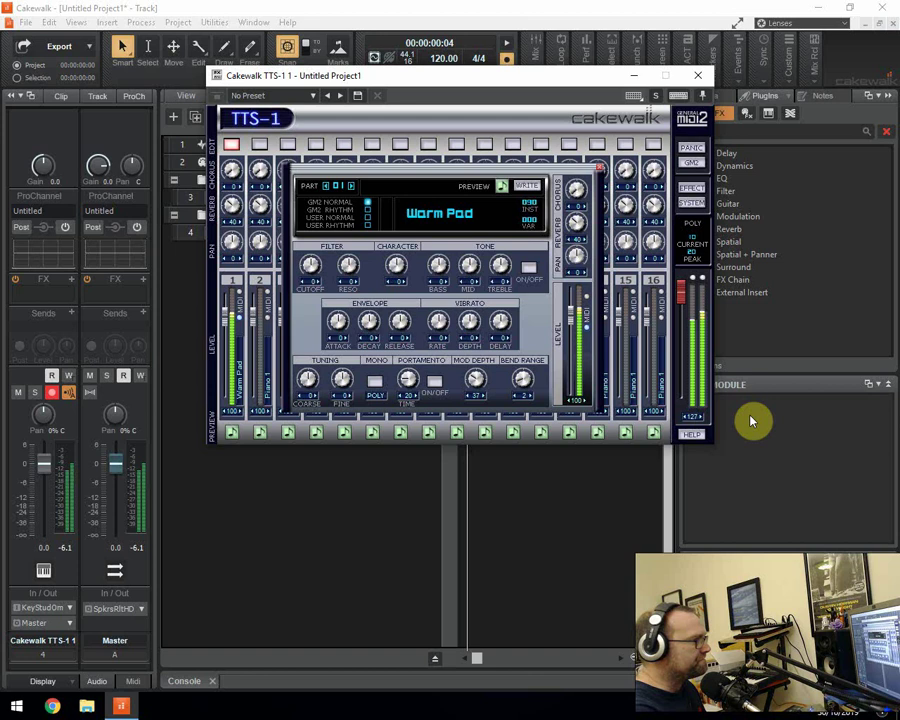
# Load 006 003 EP Legend on part 1 and close the TTS-1 window
pyautogui.click(422, 217)
pyautogui.moveTo(455, 221)
pyautogui.moveTo(570, 222)
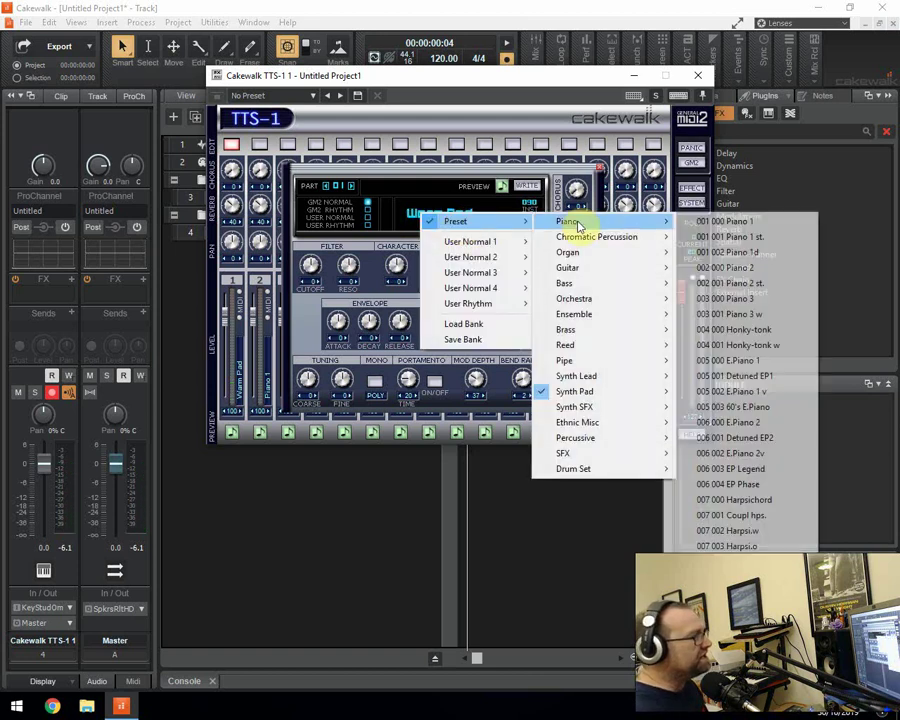
pyautogui.click(745, 470)
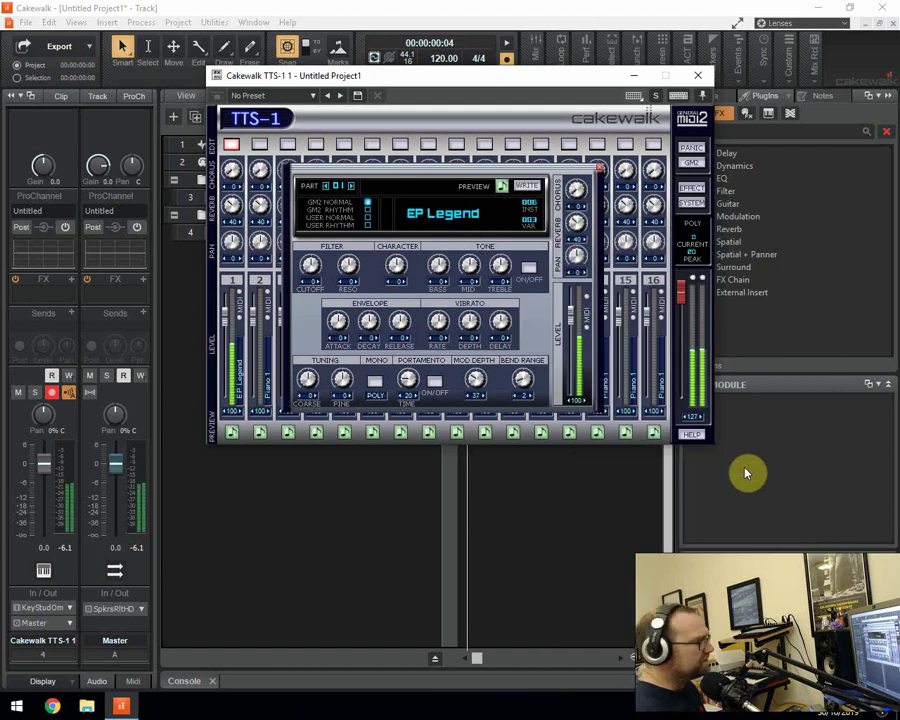
pyautogui.click(443, 215)
pyautogui.moveTo(540, 225)
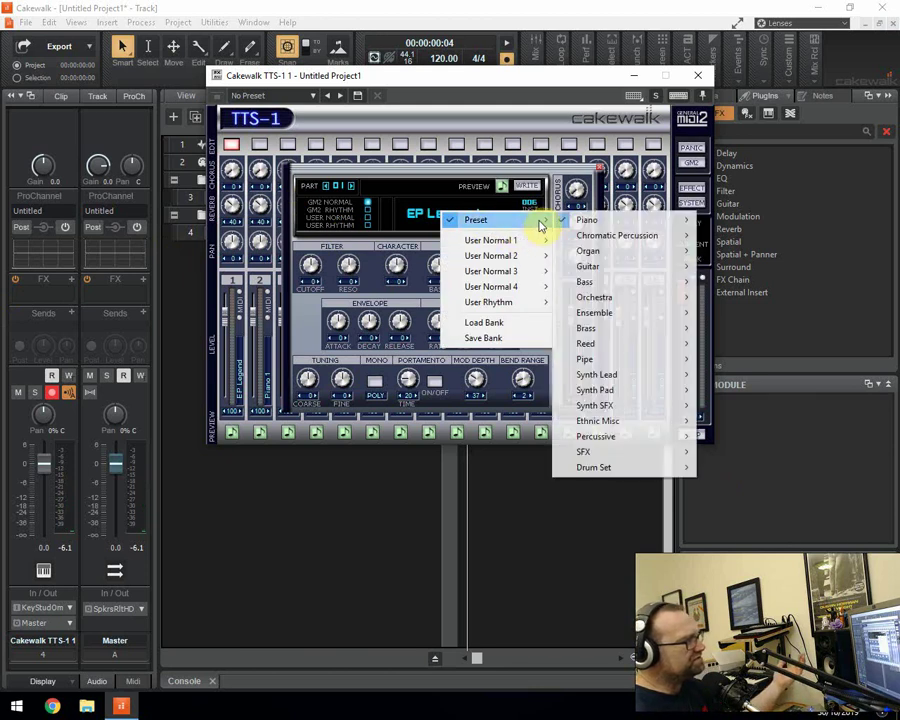
pyautogui.moveTo(634, 322)
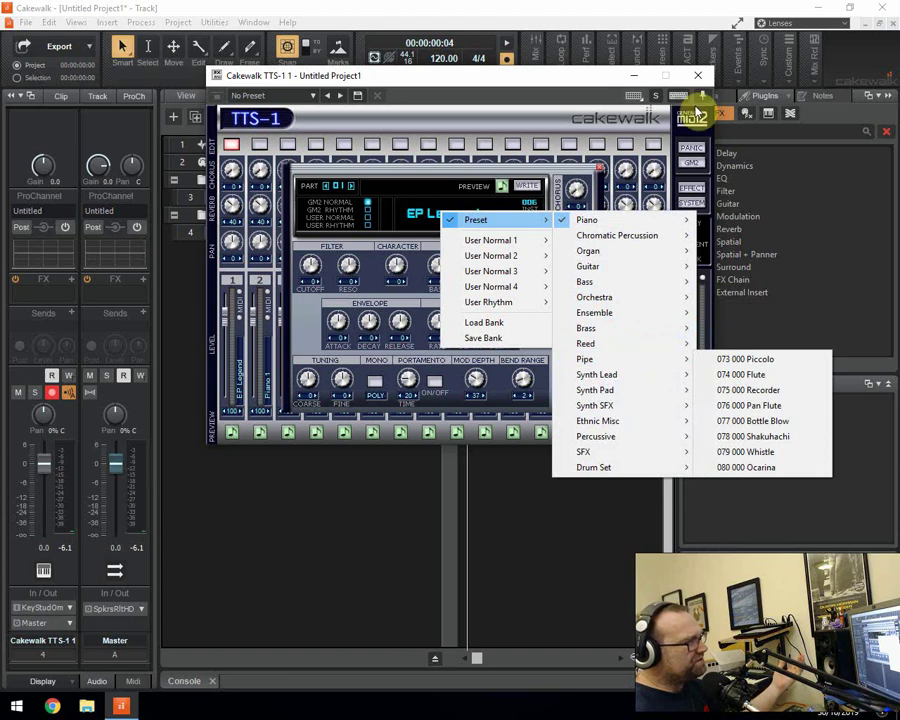
pyautogui.click(700, 75)
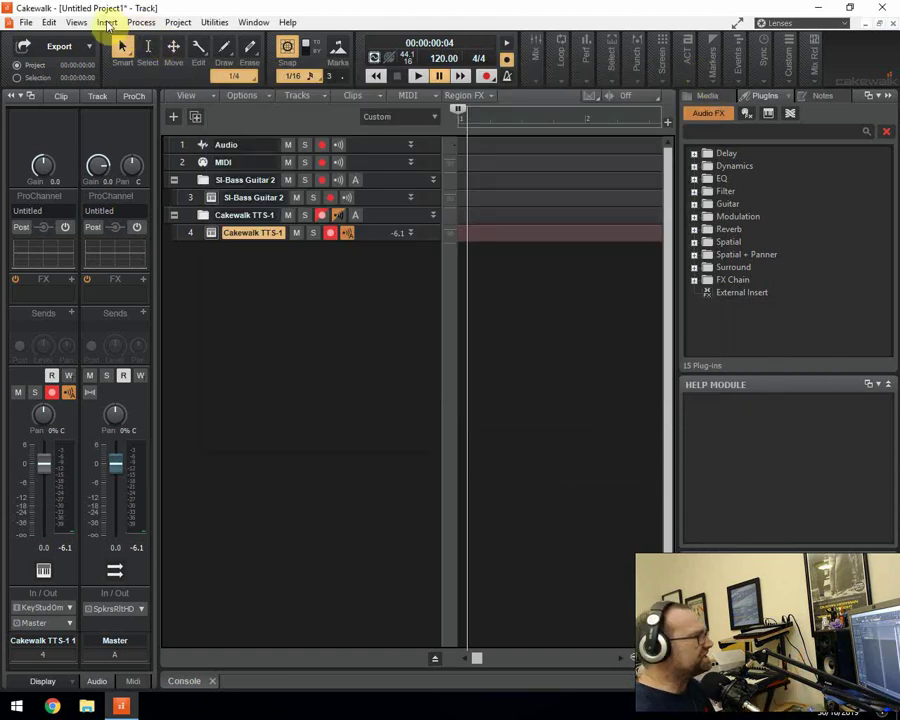
# Insert an SI-Drum Kit soft synth from Soft Synth > Drums with the default track options
pyautogui.click(106, 23)
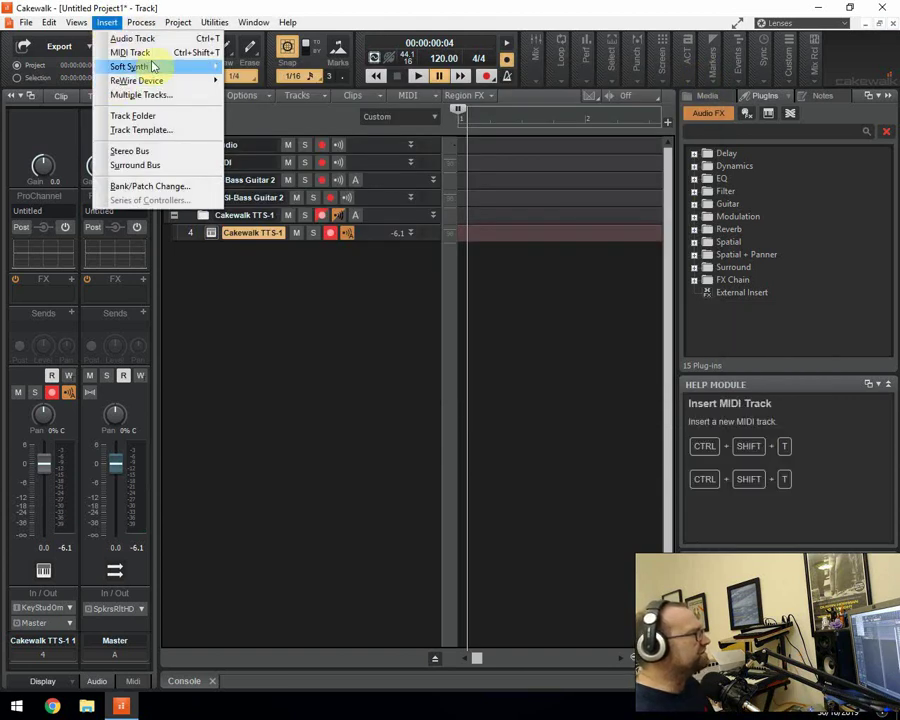
pyautogui.moveTo(140, 66)
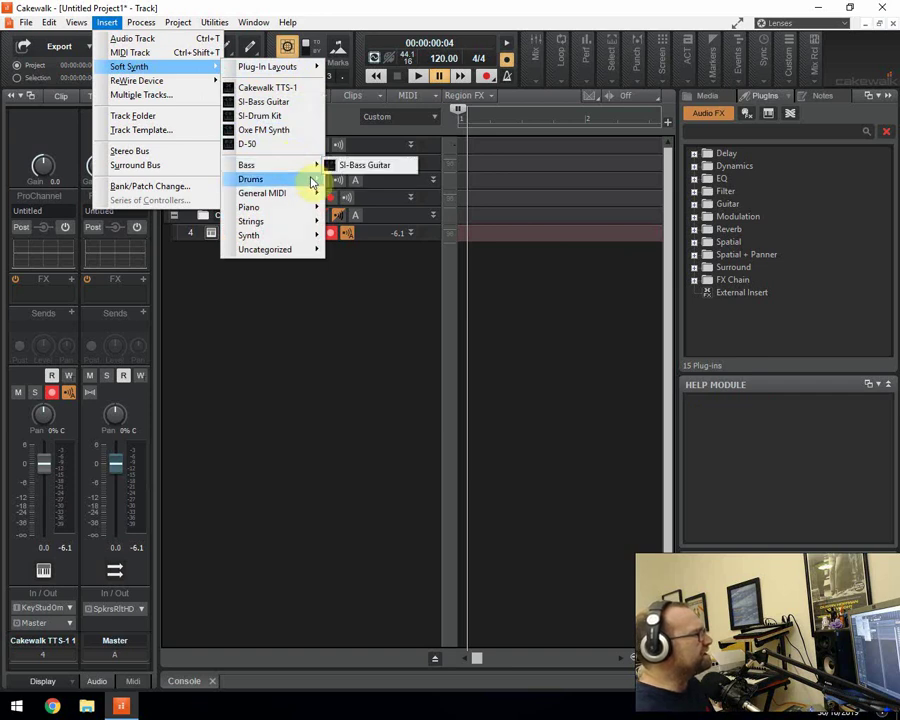
pyautogui.moveTo(311, 179)
pyautogui.click(357, 182)
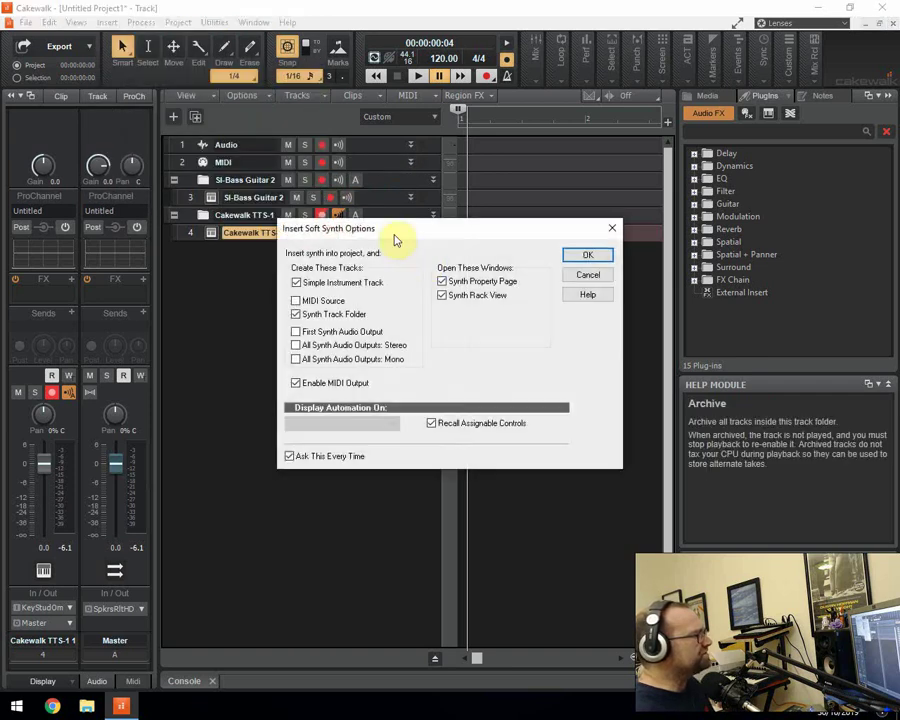
pyautogui.click(584, 255)
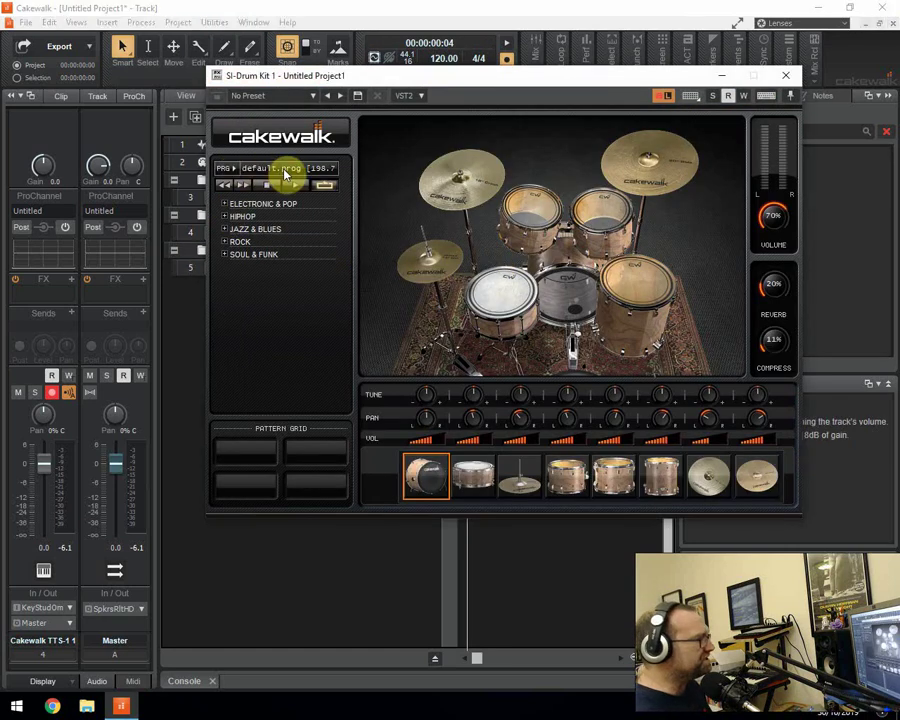
pyautogui.click(290, 172)
pyautogui.click(409, 187)
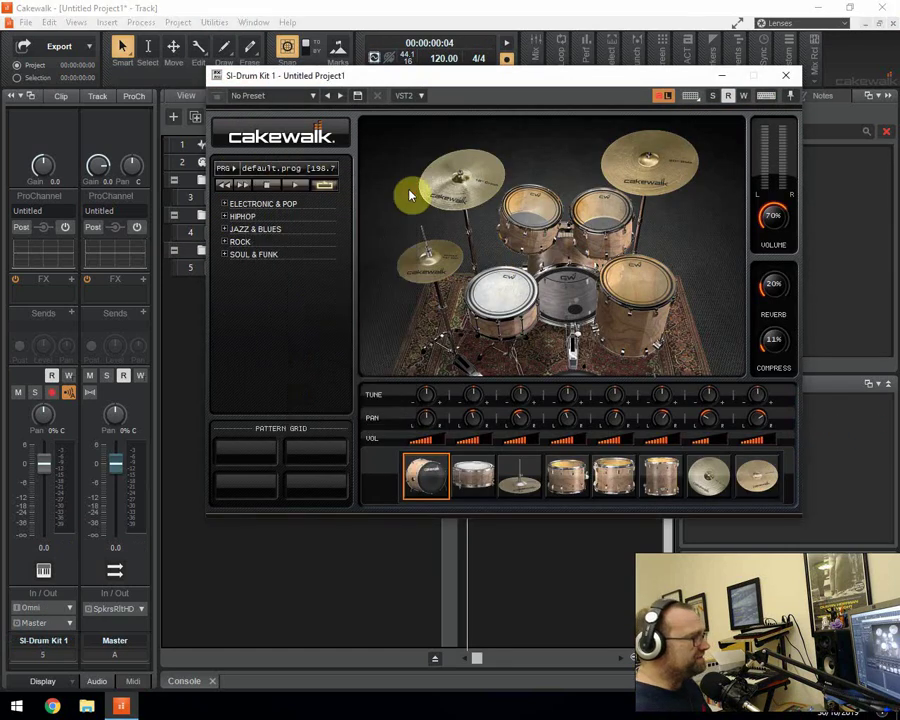
pyautogui.press('Escape')
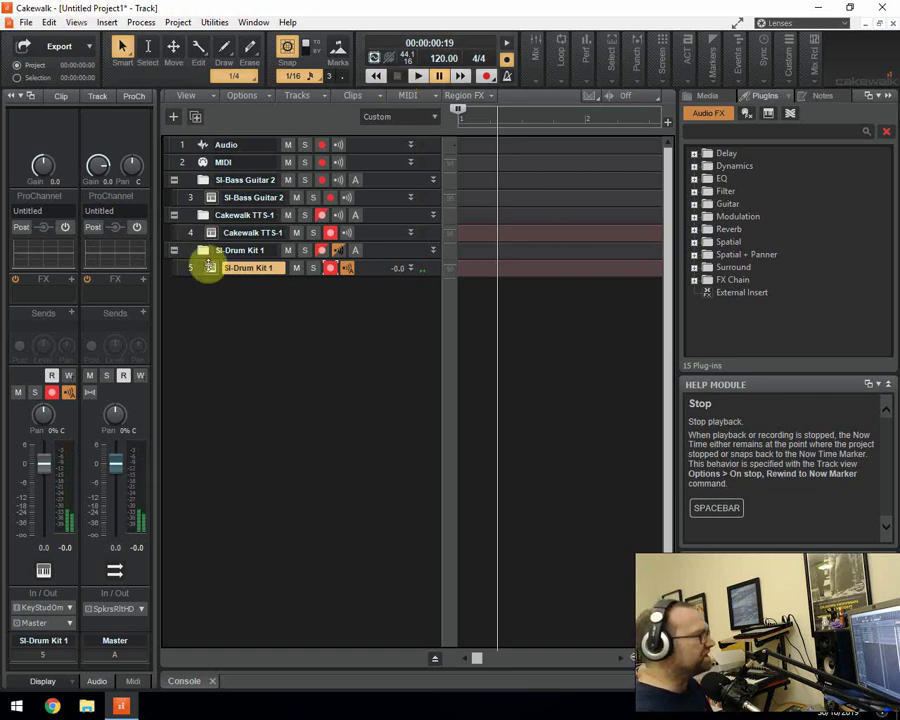
pyautogui.doubleClick(211, 267)
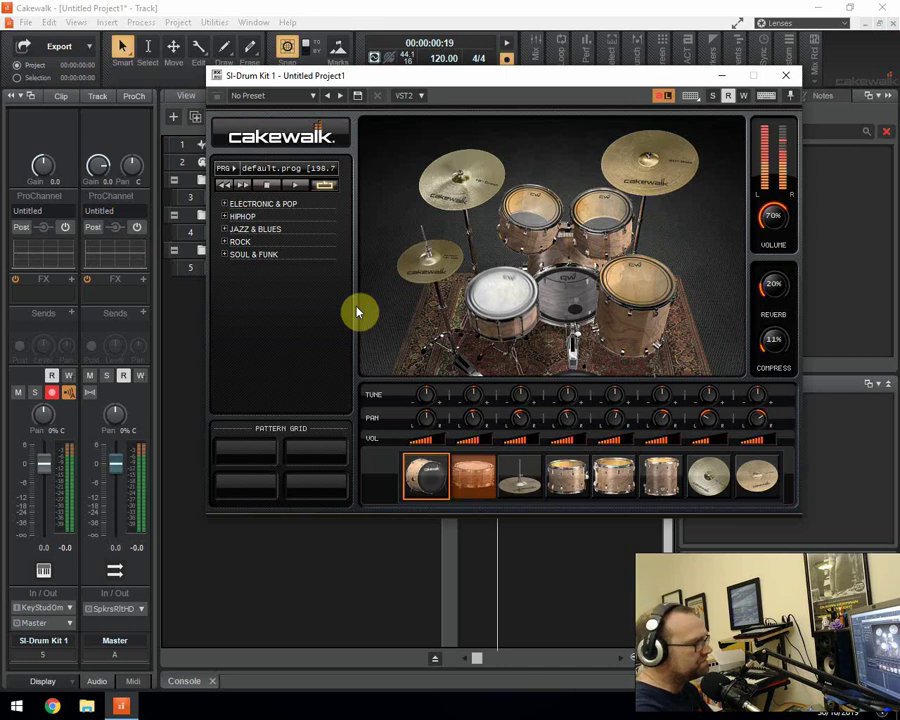
# Load ROCK patterns 2TON-A, ELECTRO, CLASSIC and HOUSEONFIRE-A onto the four grid pads
pyautogui.click(234, 228)
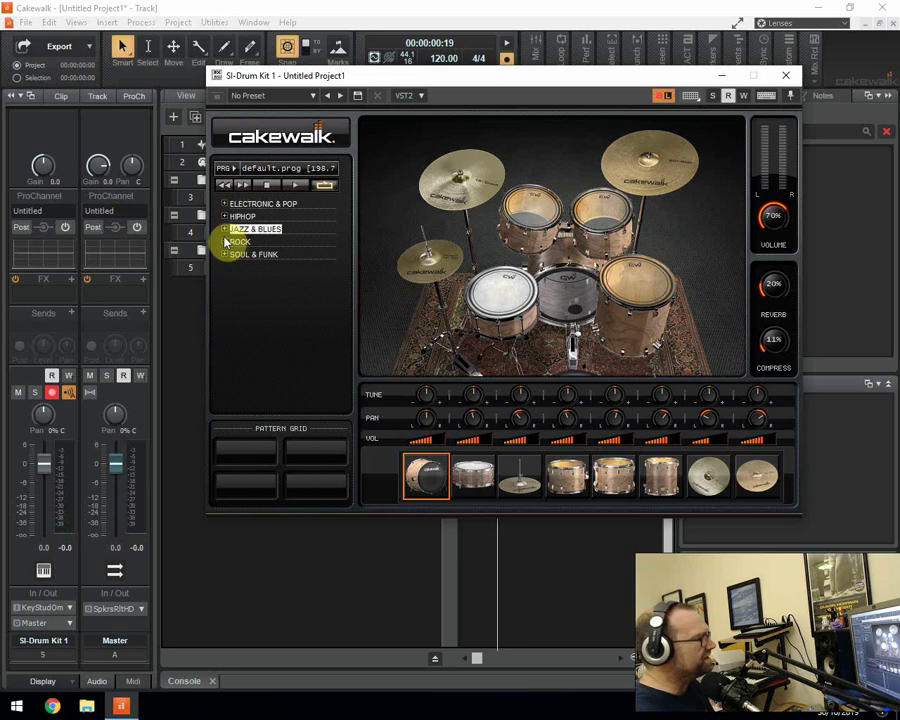
pyautogui.click(226, 242)
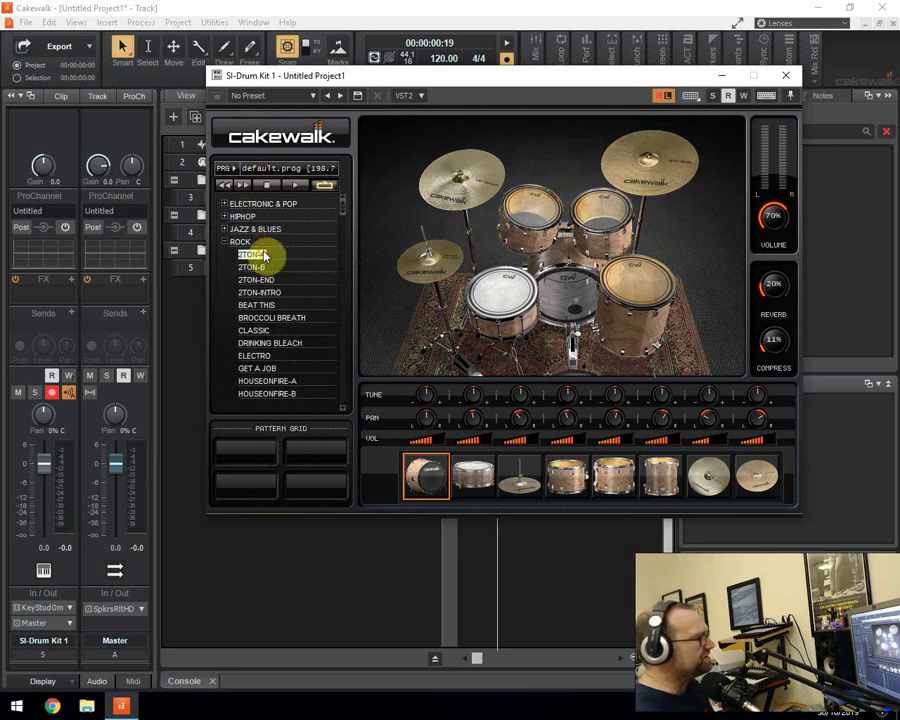
pyautogui.moveTo(265, 256); pyautogui.dragTo(245, 450)
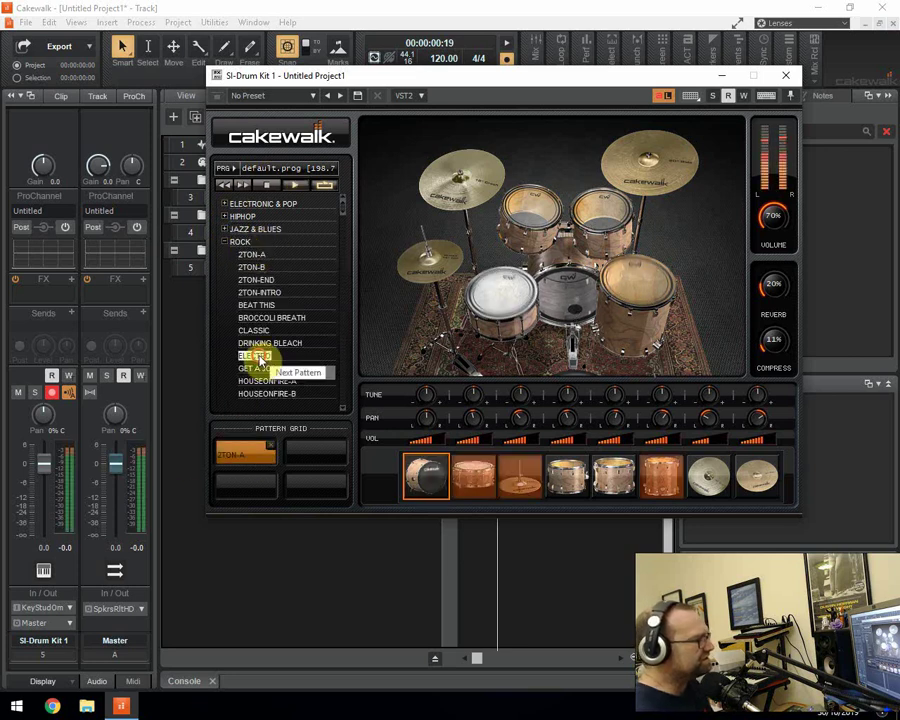
pyautogui.moveTo(258, 357); pyautogui.dragTo(305, 451)
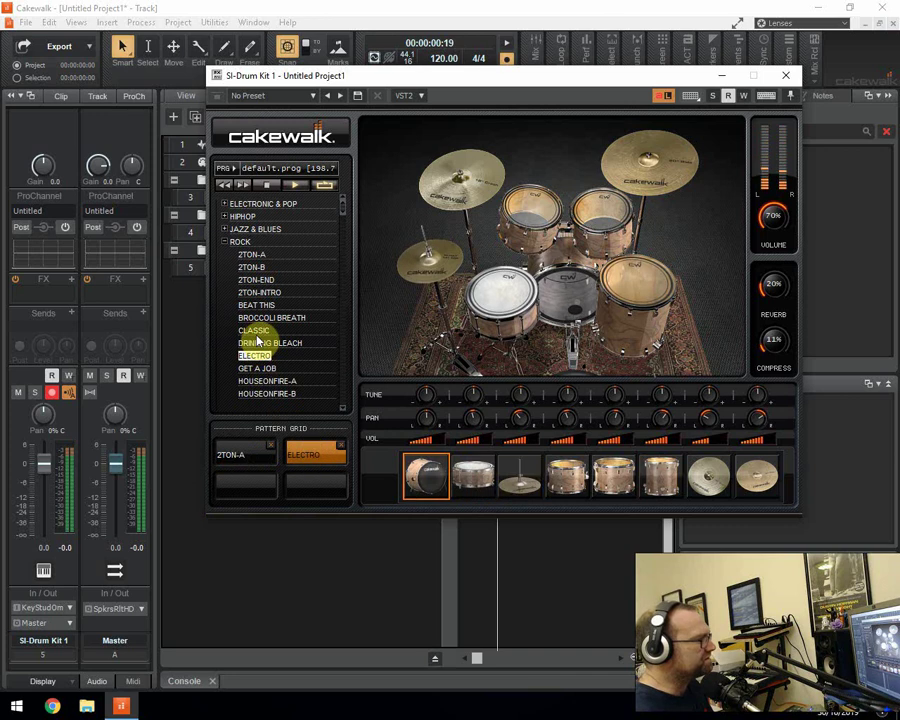
pyautogui.moveTo(256, 332); pyautogui.dragTo(255, 482)
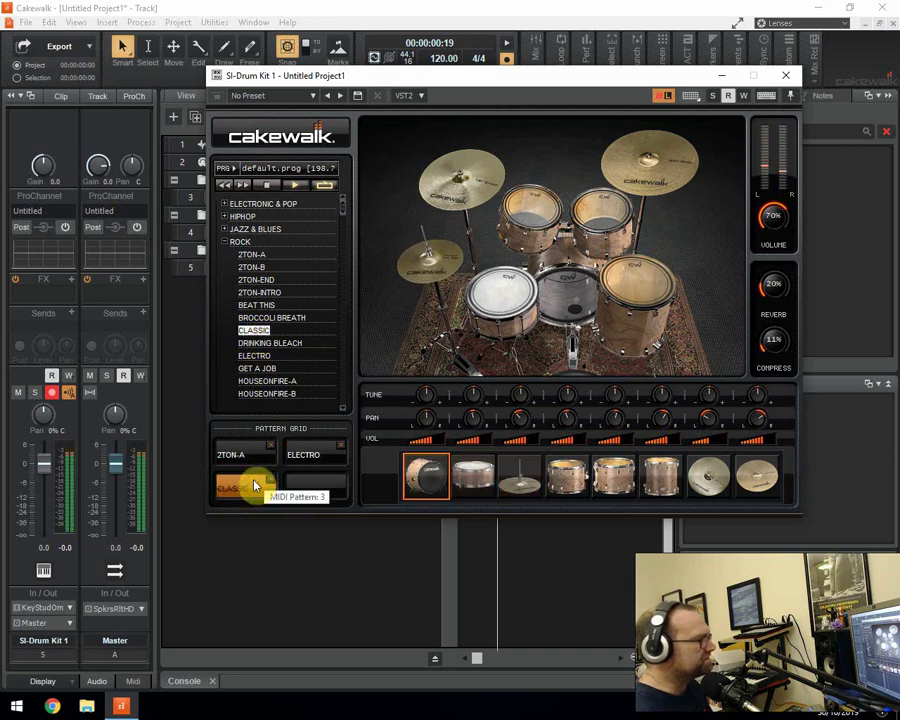
pyautogui.moveTo(272, 381); pyautogui.dragTo(303, 484)
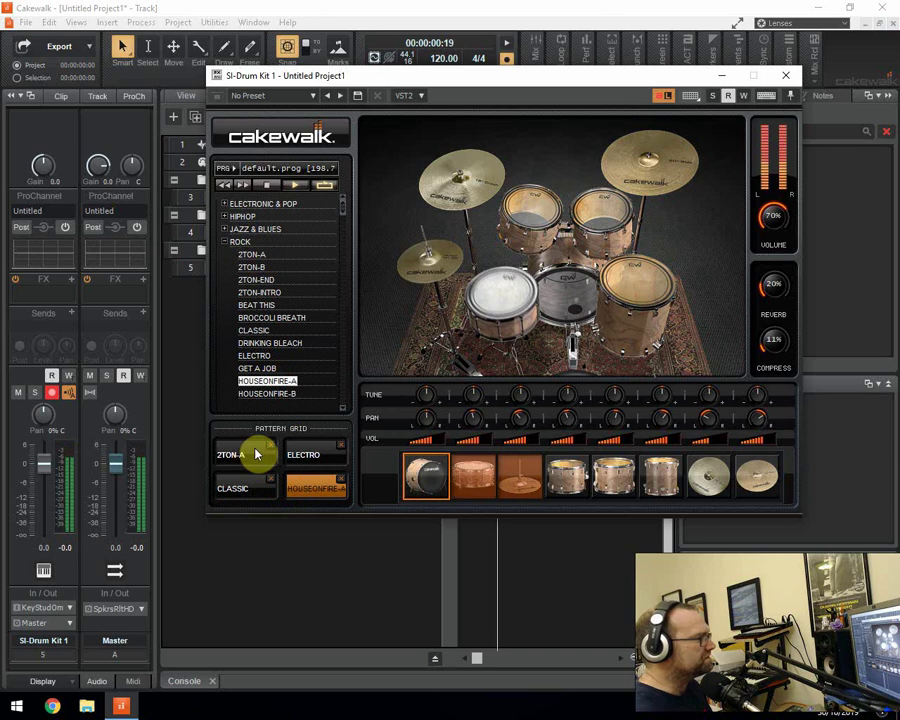
# Audition the crash, rack tom, snare, hi-hat, floor tom and ride cymbal on the kit image
pyautogui.click(453, 146)
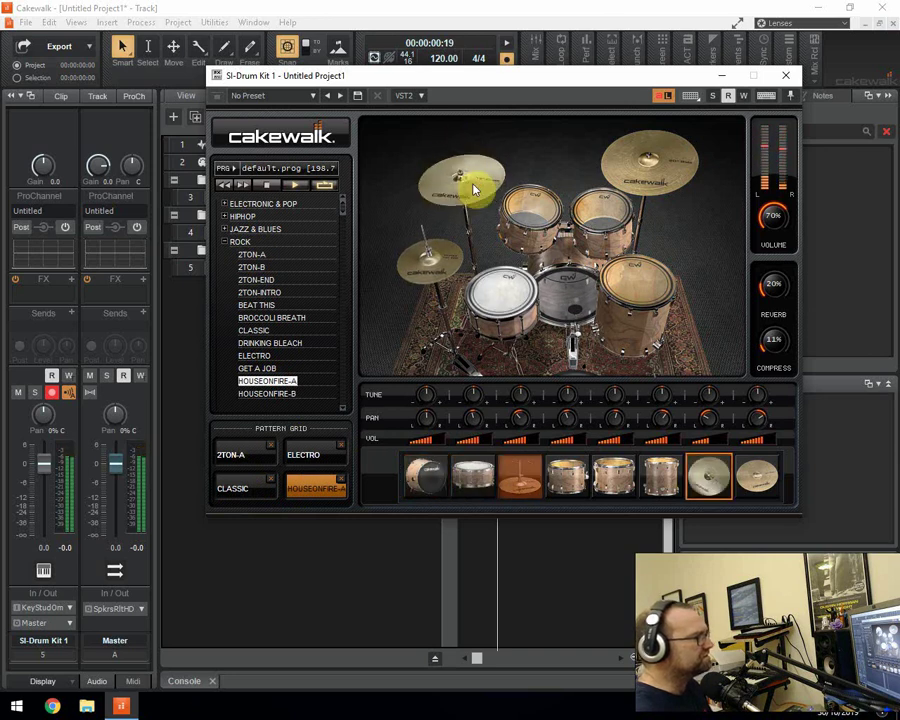
pyautogui.click(597, 222)
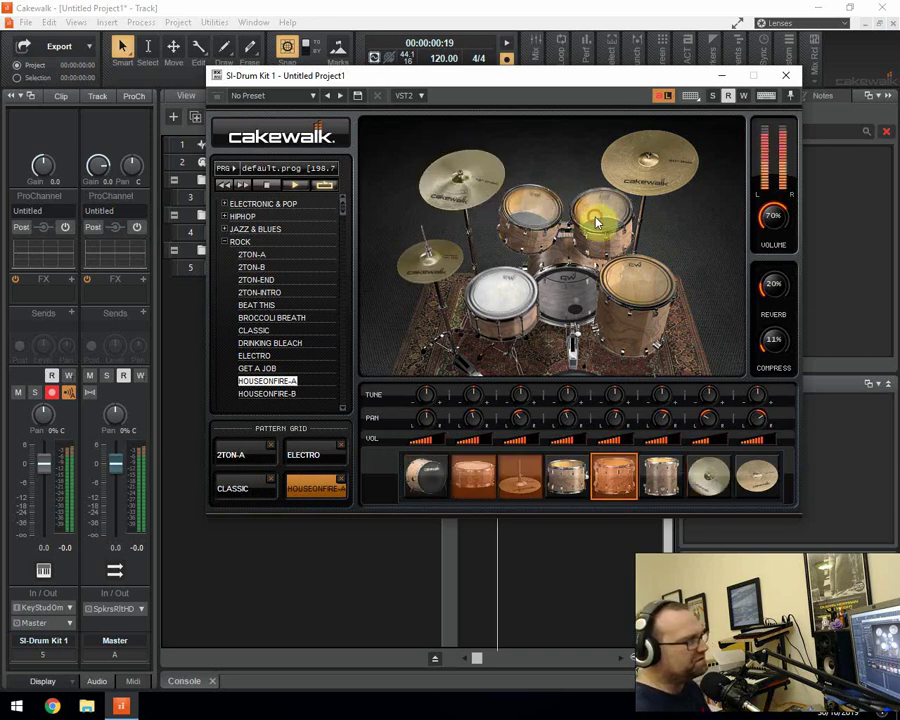
pyautogui.click(515, 292)
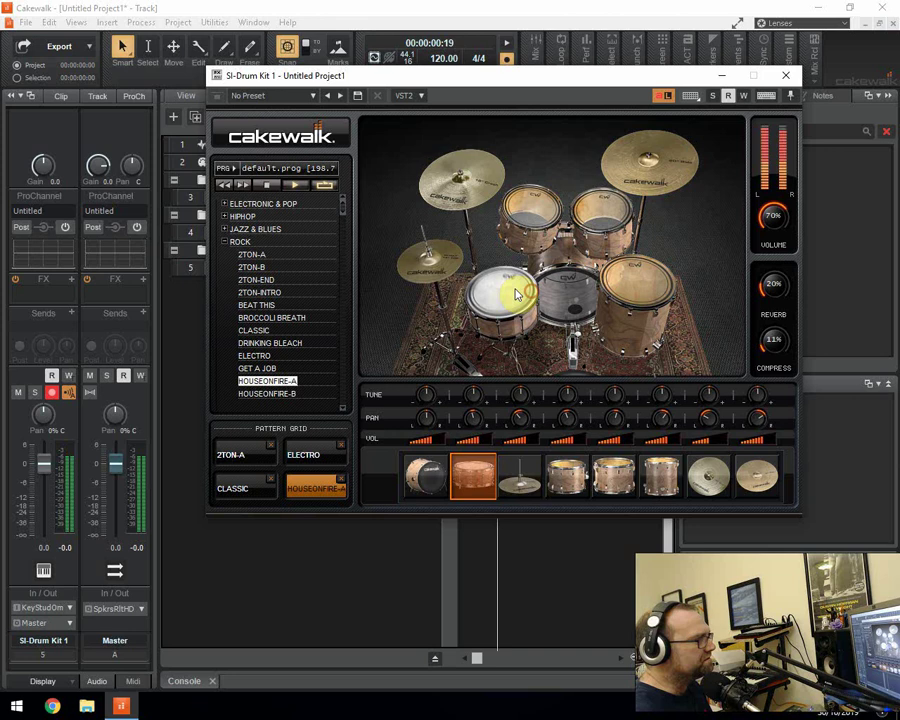
pyautogui.click(452, 267)
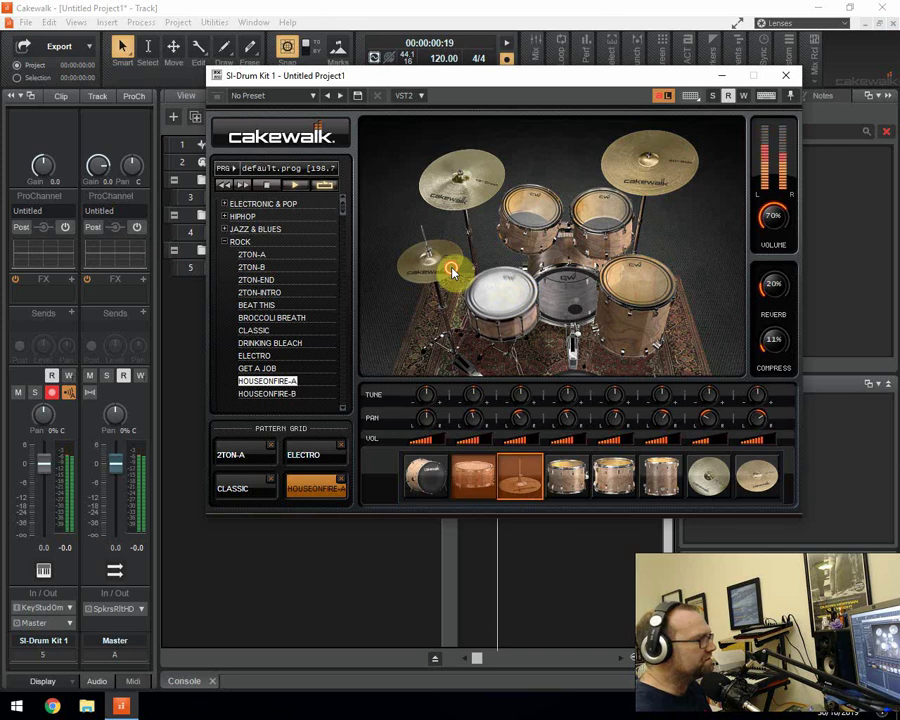
pyautogui.click(647, 290)
pyautogui.click(646, 182)
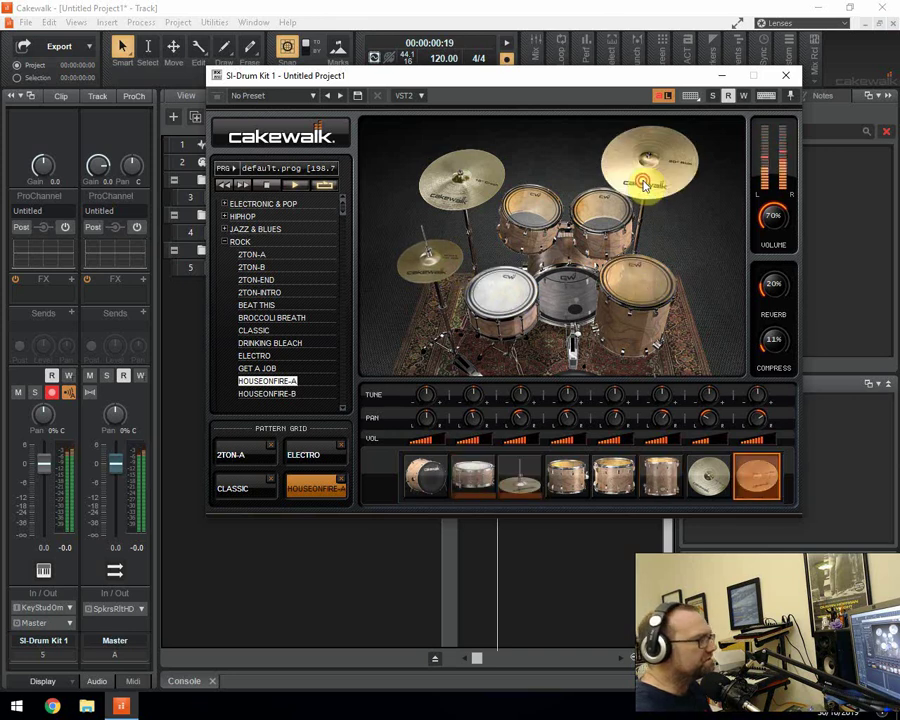
pyautogui.click(421, 322)
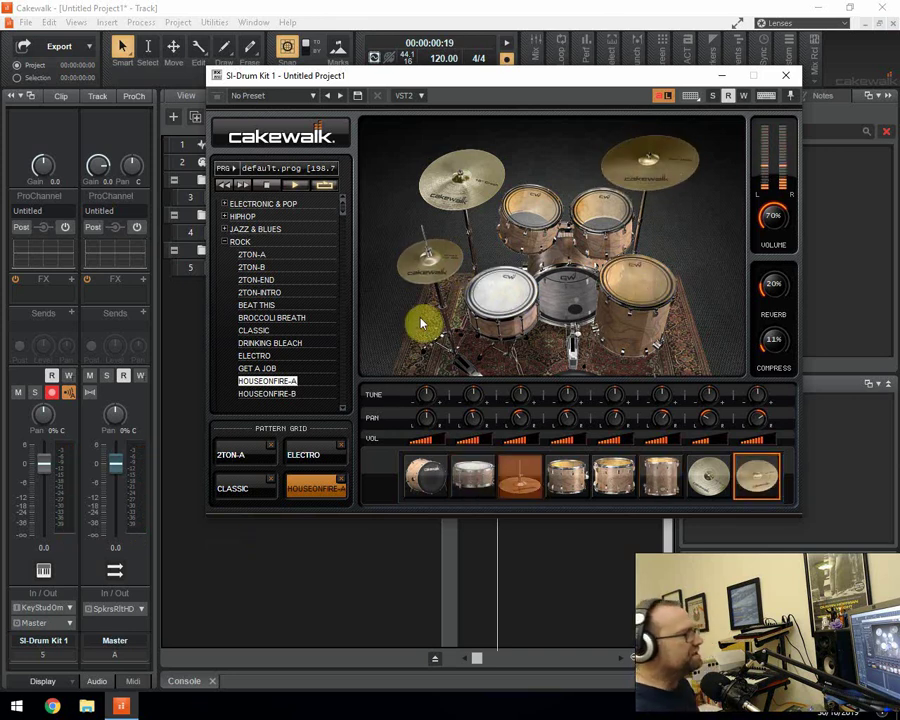
# Close the drum kit window and restart project playback from the beginning
pyautogui.click(786, 76)
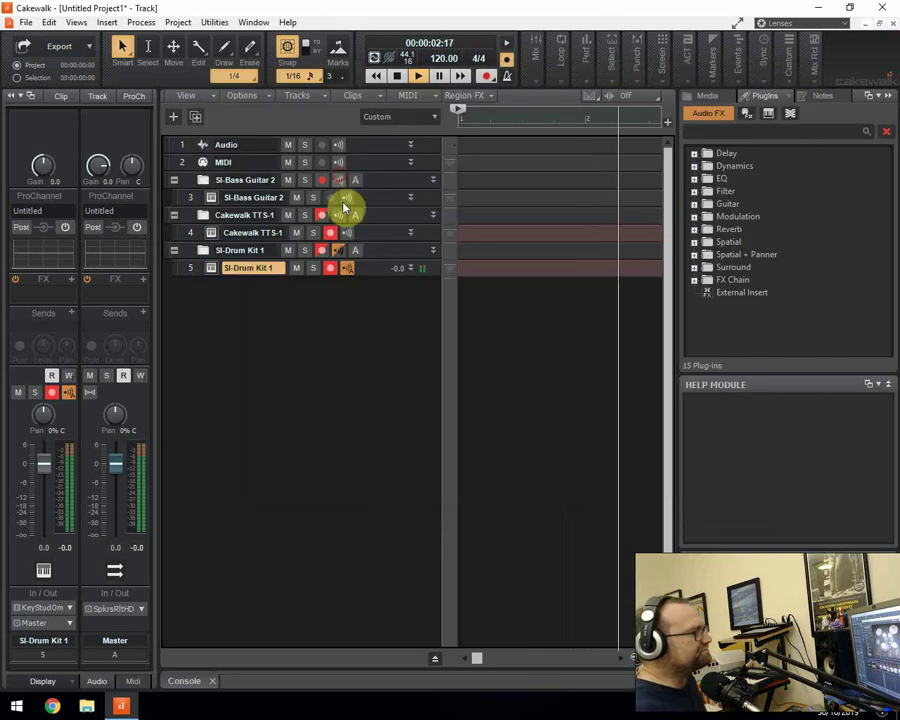
pyautogui.click(398, 76)
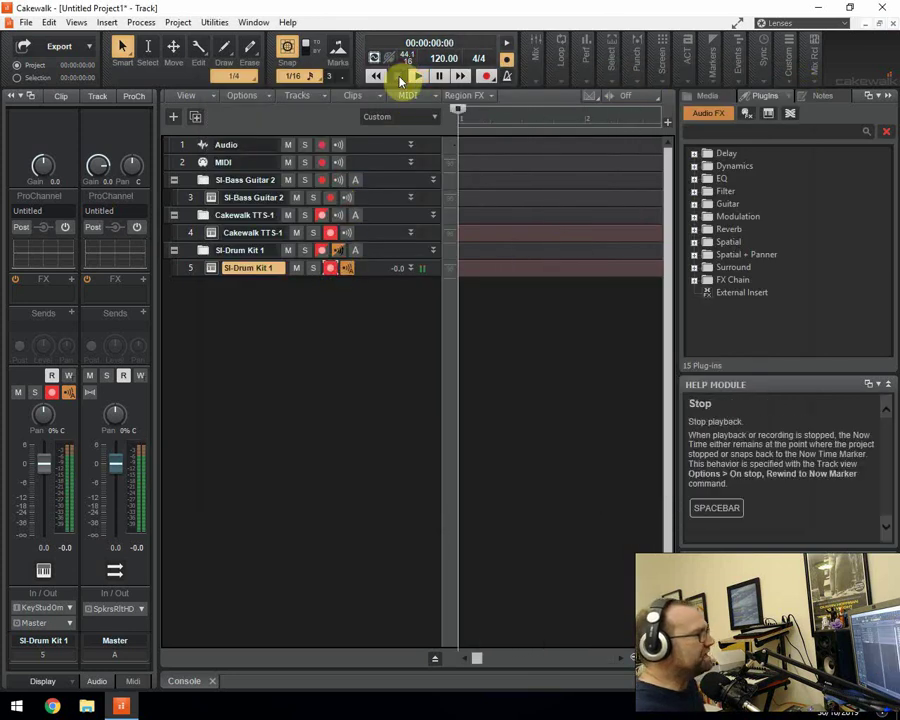
pyautogui.click(418, 77)
# In SI-Drum Kit, clear the HOUSEONFIRE-A, ELECTRO and 2TON-A pads, then load Natural Kit.prog
pyautogui.click(211, 269)
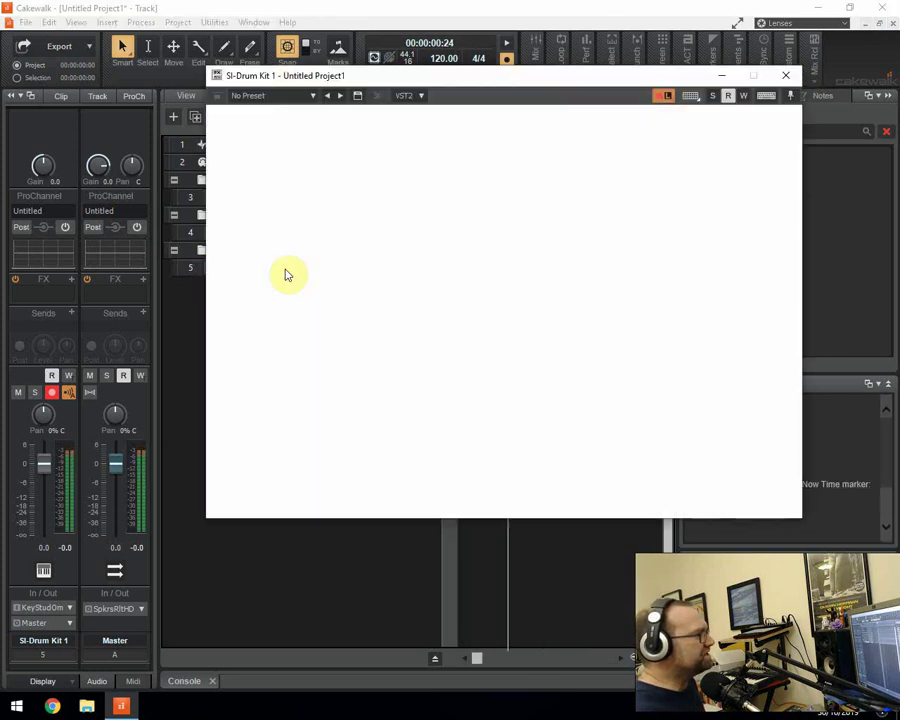
pyautogui.moveTo(341, 486); pyautogui.dragTo(349, 453)
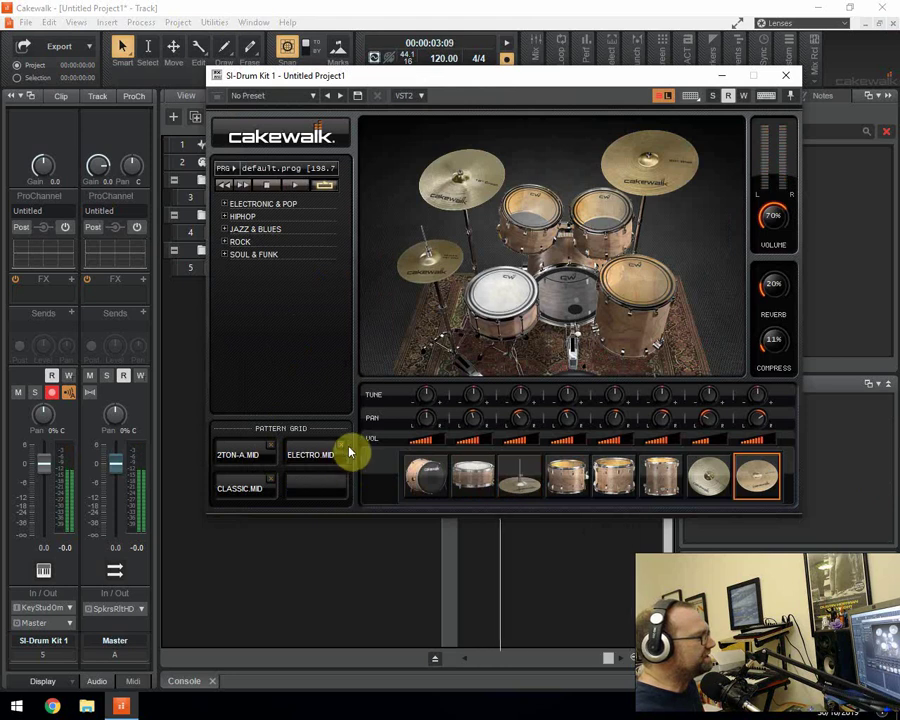
pyautogui.click(340, 446)
pyautogui.click(272, 445)
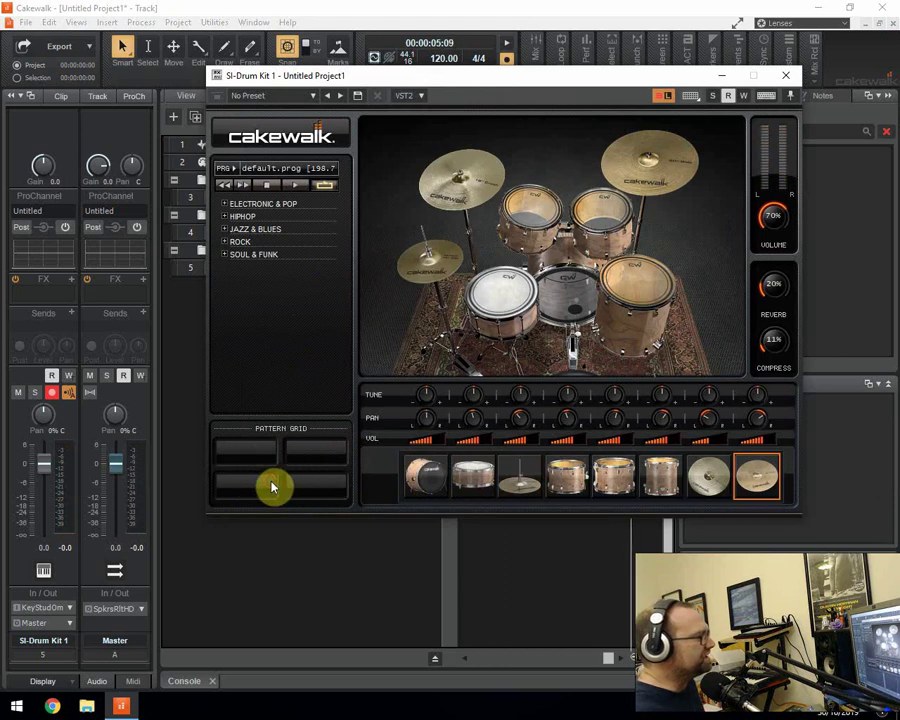
pyautogui.click(268, 170)
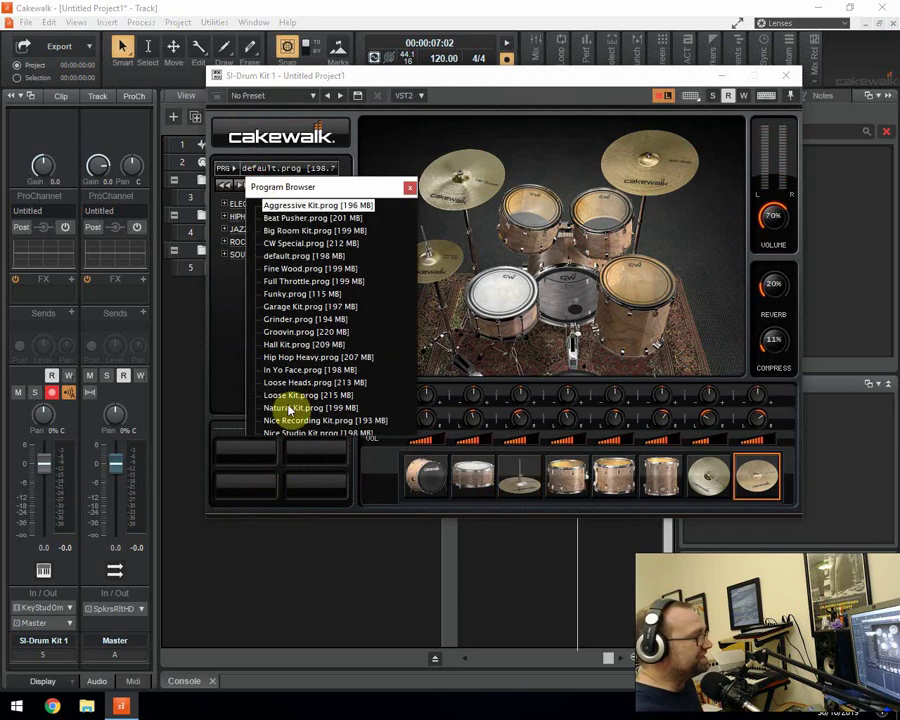
pyautogui.click(289, 408)
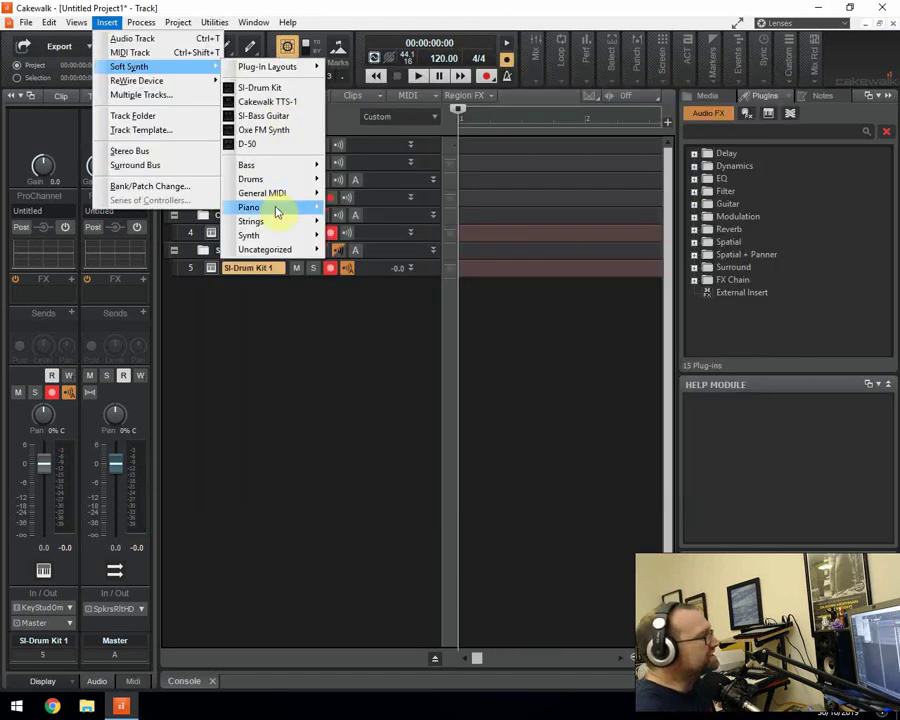
# Insert an SI-Electric Piano soft synth track, accepting the default track options
pyautogui.moveTo(277, 210)
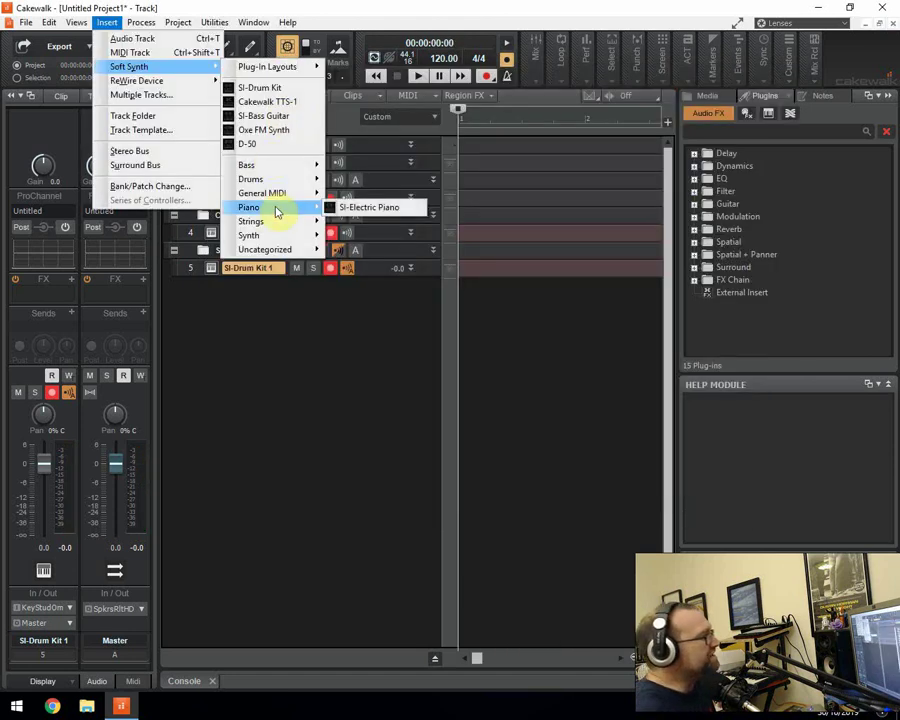
pyautogui.click(367, 208)
pyautogui.click(584, 253)
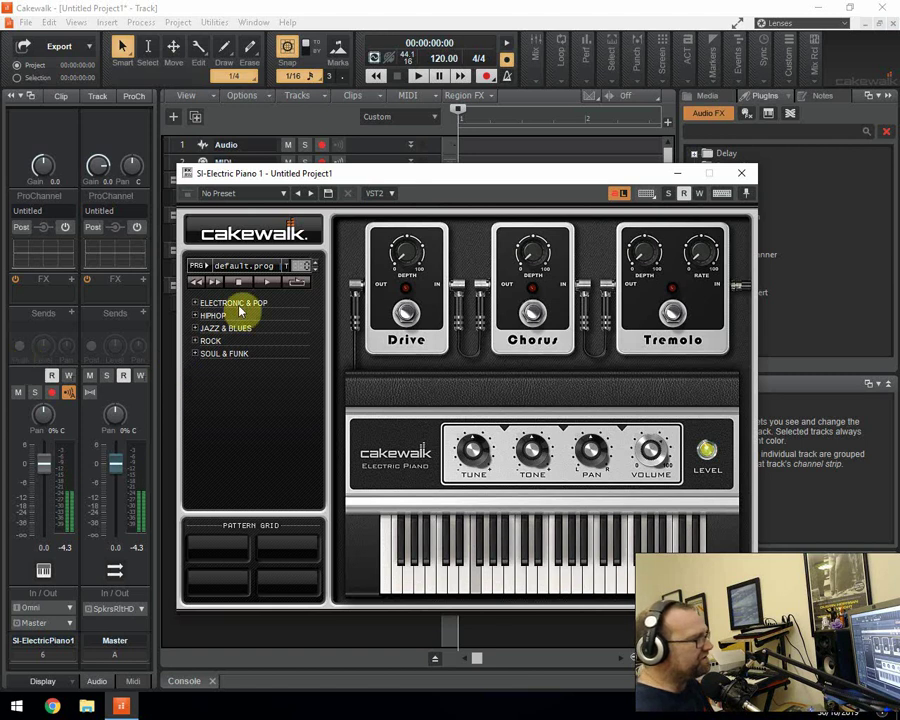
# Turn on Drive, Tremolo and Chorus, raising drive depth and tremolo depth and rate
pyautogui.click(406, 310)
pyautogui.moveTo(412, 257)
pyautogui.mouseDown()
pyautogui.moveTo(410, 207)
pyautogui.moveTo(408, 240)
pyautogui.mouseUp()
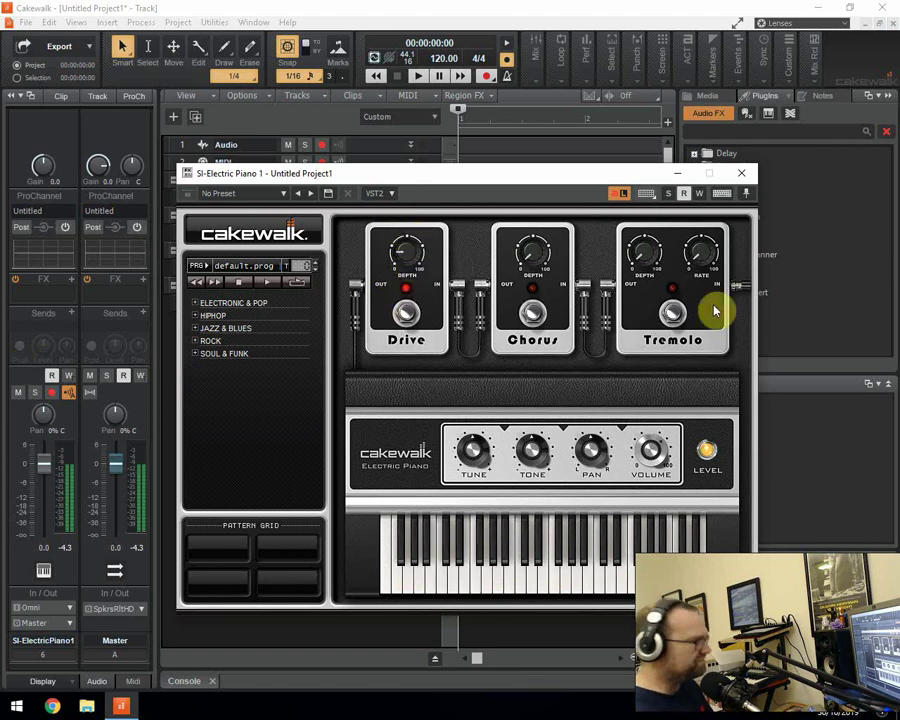
pyautogui.click(677, 314)
pyautogui.moveTo(644, 254); pyautogui.dragTo(650, 206)
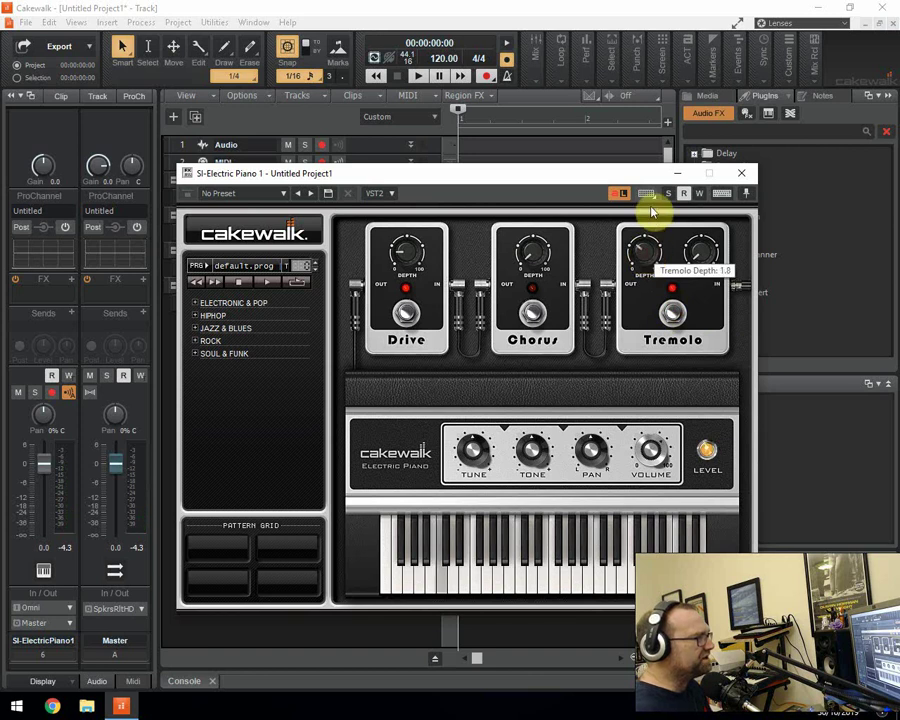
pyautogui.moveTo(710, 256); pyautogui.dragTo(692, 195)
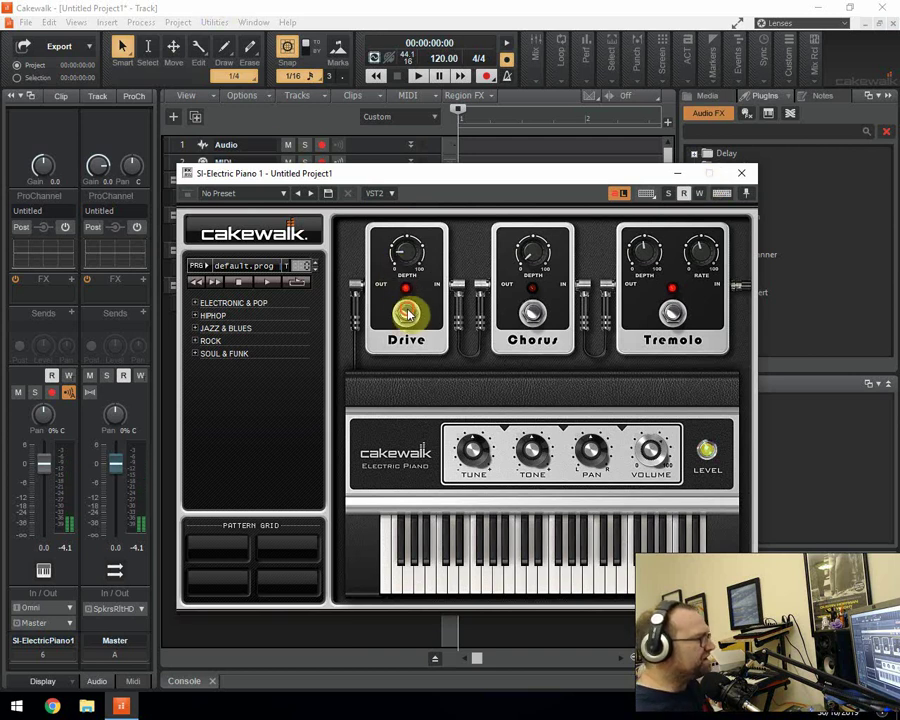
pyautogui.click(532, 313)
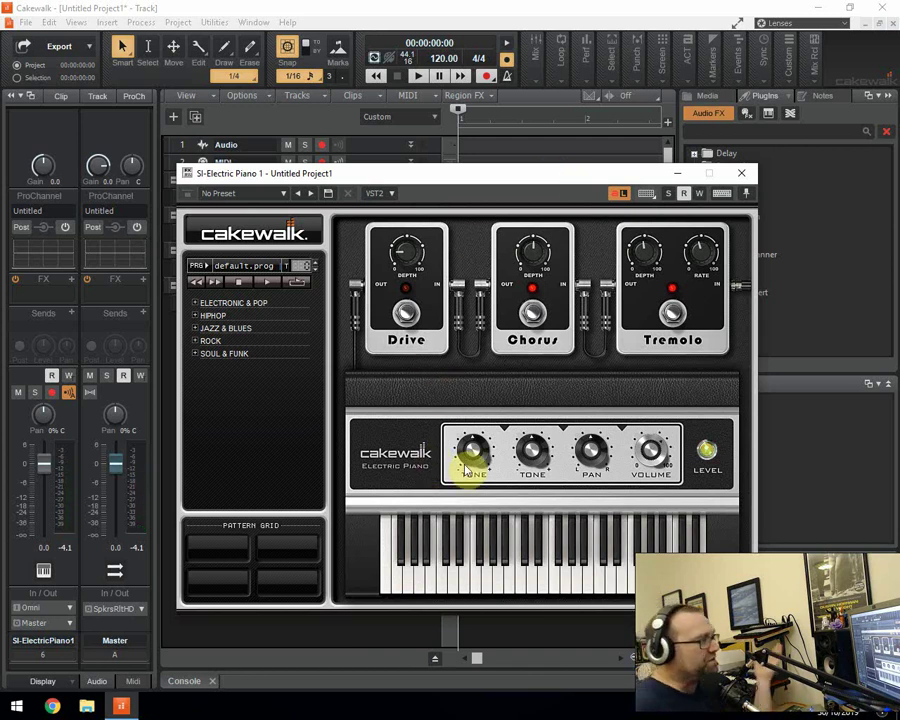
# Preview 12-BAR 6 and 7, load JAMMER into the first pad, then clear it and close
pyautogui.click(206, 340)
pyautogui.click(200, 333)
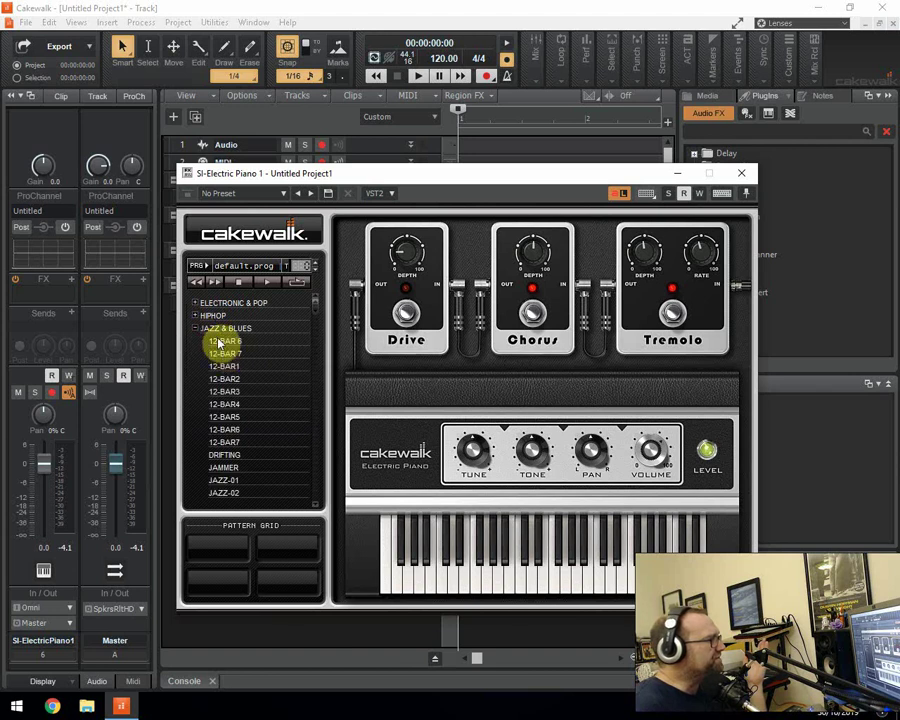
pyautogui.click(222, 341)
pyautogui.click(224, 354)
pyautogui.click(224, 468)
pyautogui.moveTo(225, 480); pyautogui.dragTo(211, 542)
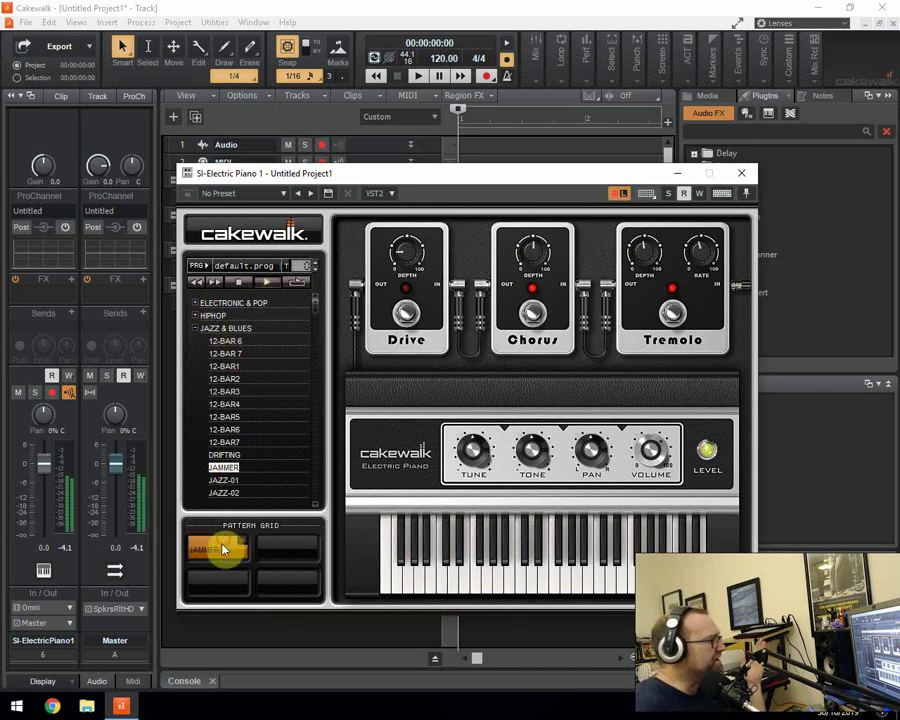
pyautogui.click(200, 330)
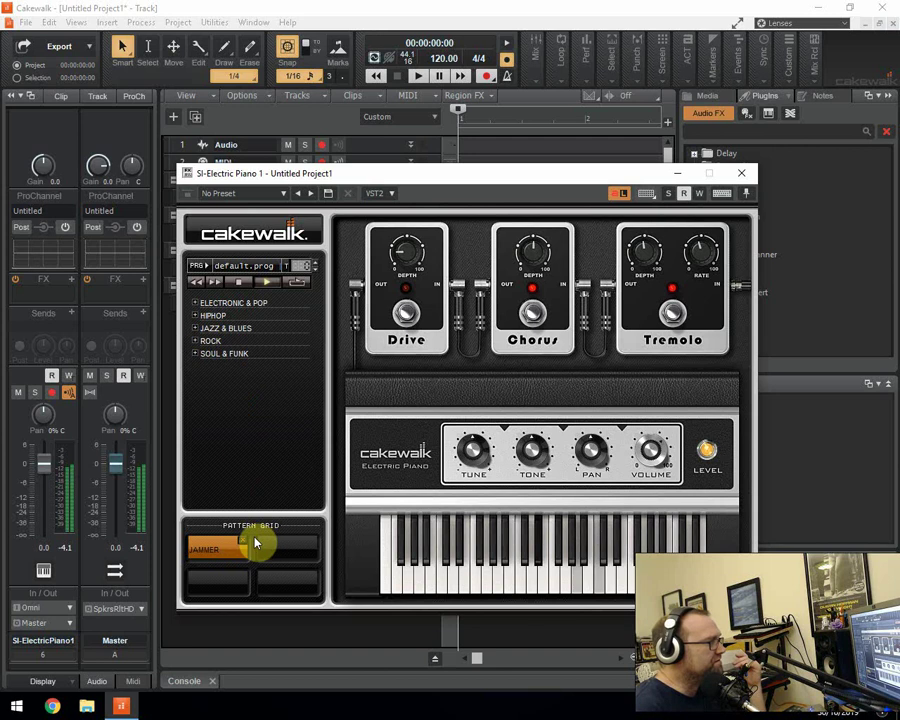
pyautogui.click(243, 541)
pyautogui.click(741, 174)
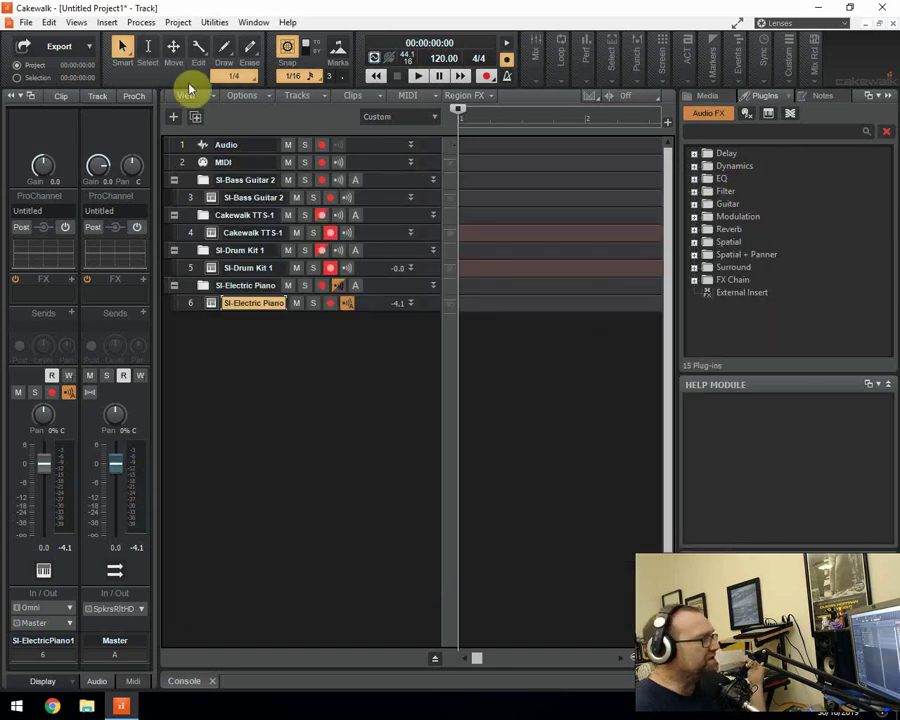
# Add an SI-String Section synth as track 7 via Insert > Soft Synth > Strings
pyautogui.click(110, 22)
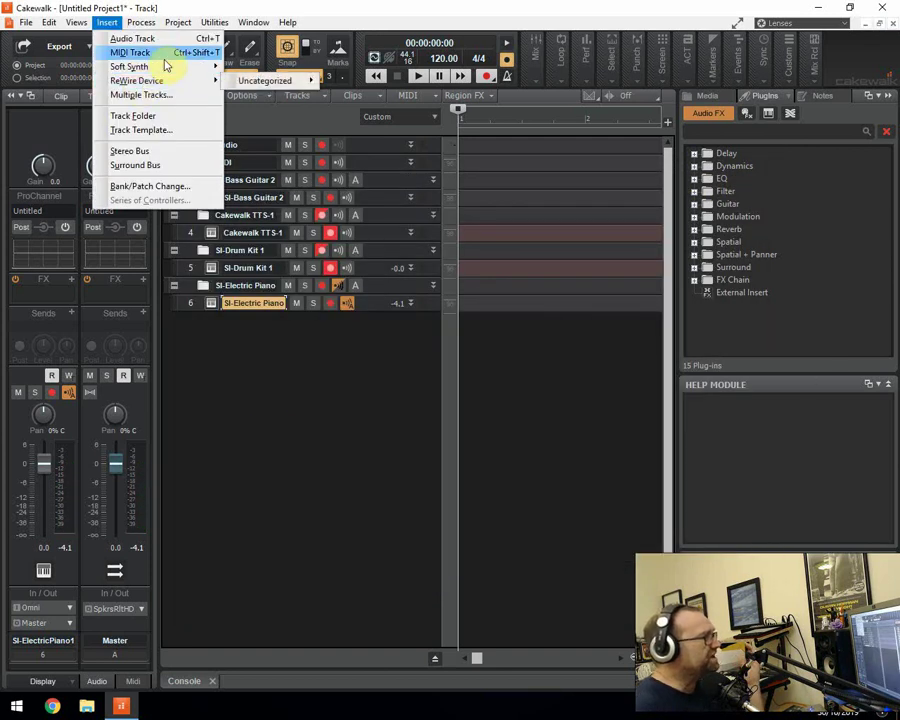
pyautogui.moveTo(185, 68)
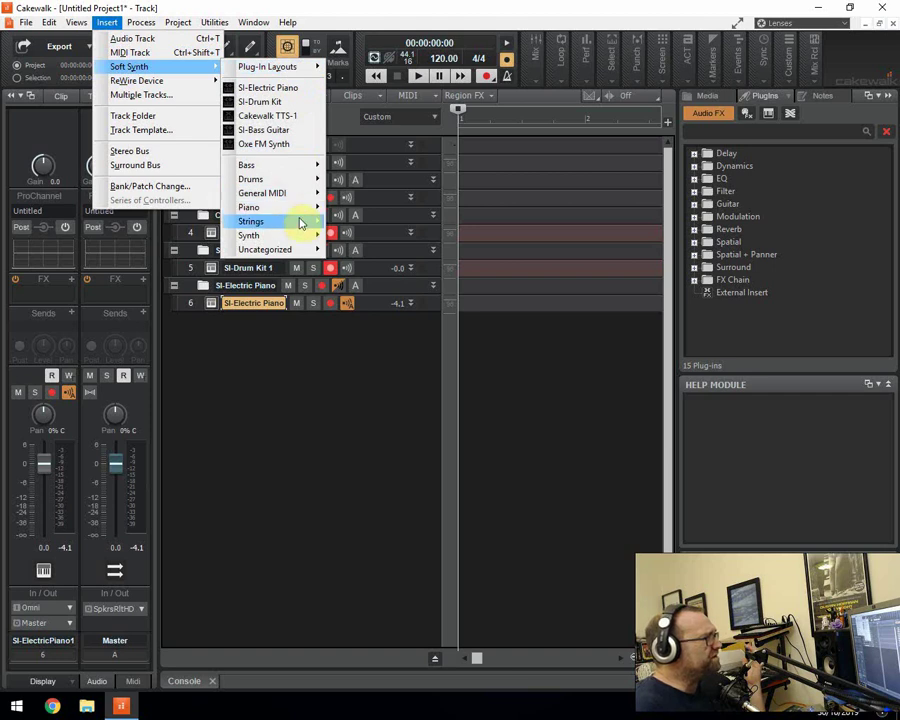
pyautogui.moveTo(300, 222)
pyautogui.click(372, 221)
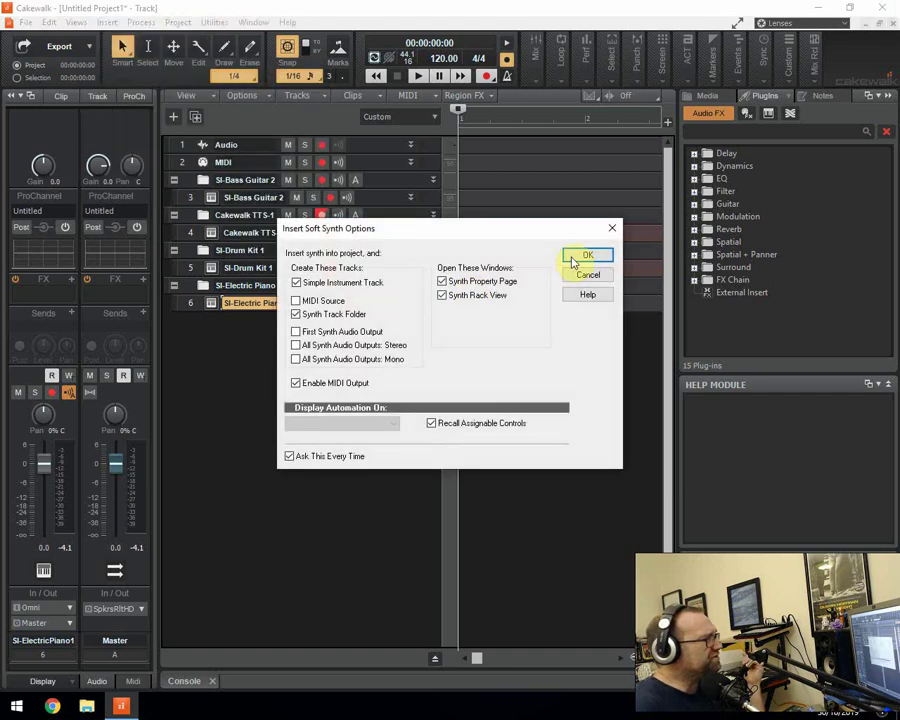
pyautogui.click(572, 257)
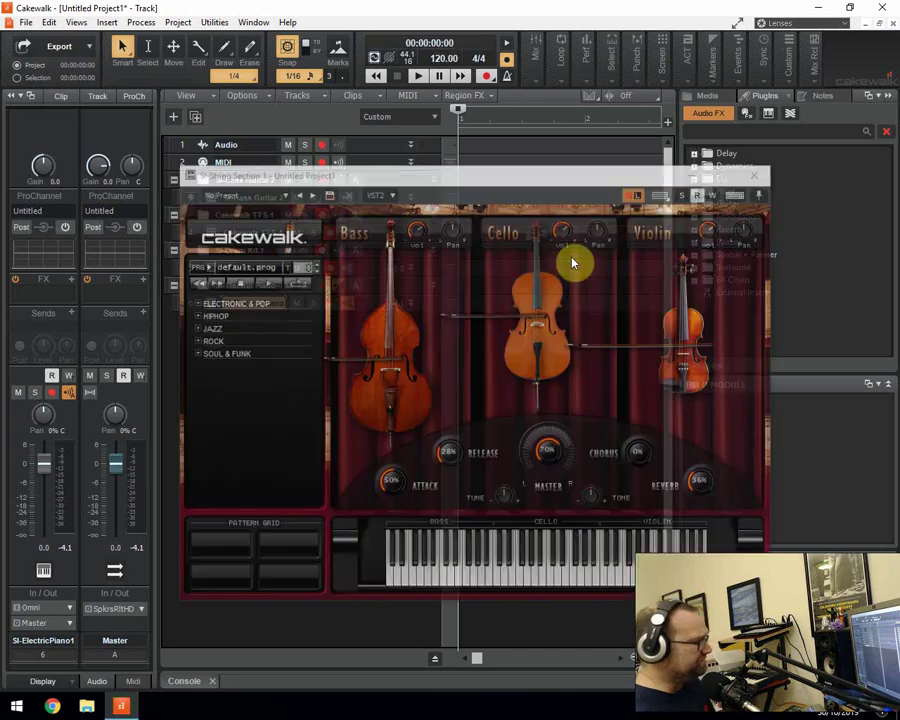
pyautogui.click(570, 257)
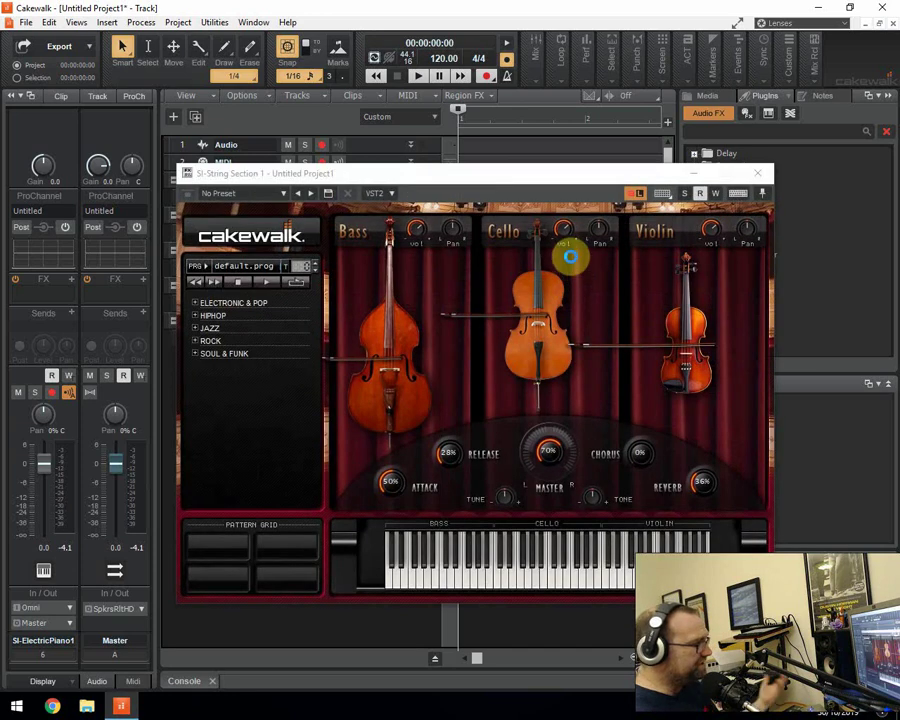
pyautogui.click(265, 268)
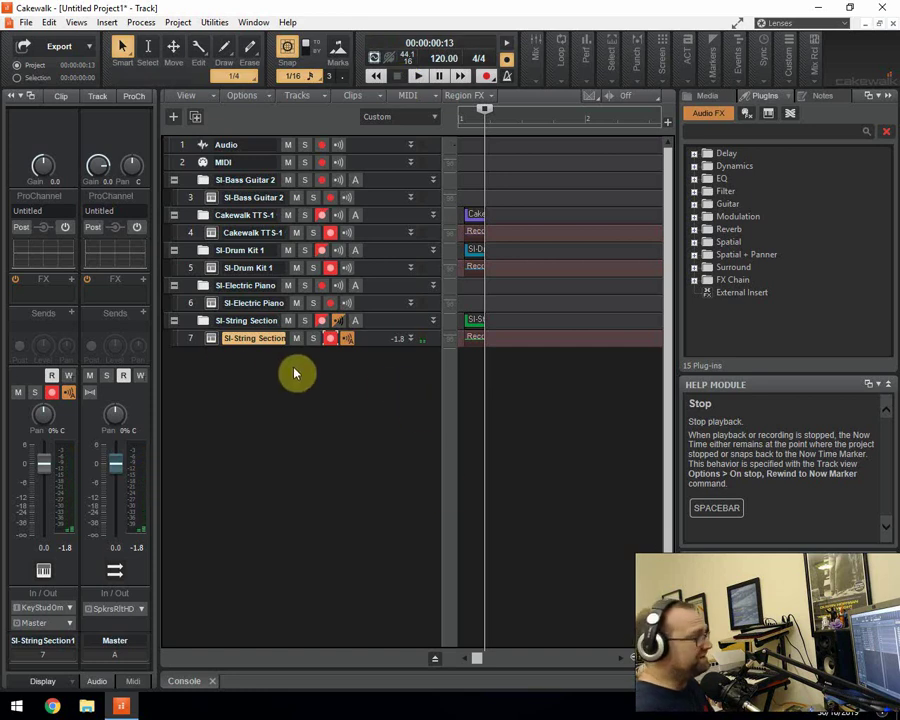
# Audition Mystery Strings.prog in the string synth, then load Section Strings.prog
pyautogui.click(211, 340)
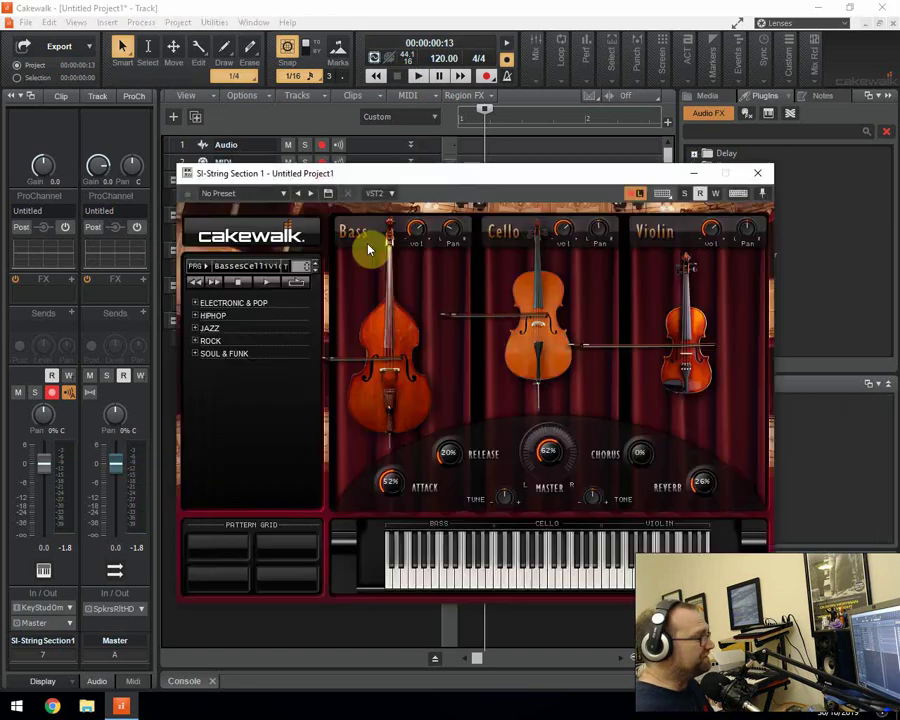
pyautogui.click(245, 267)
pyautogui.scroll(-2, 261, 466)
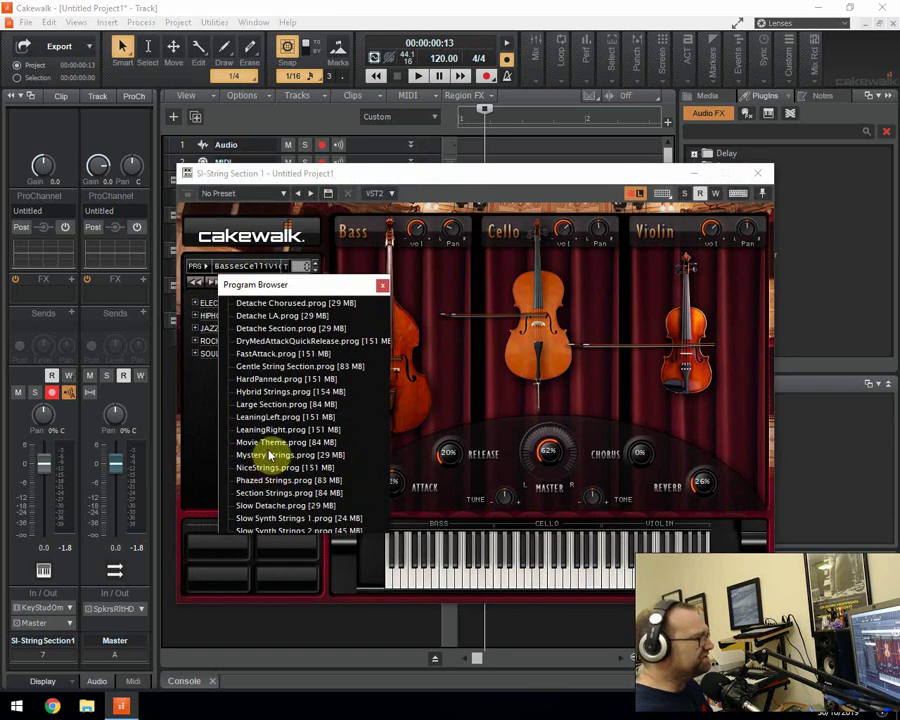
pyautogui.click(274, 466)
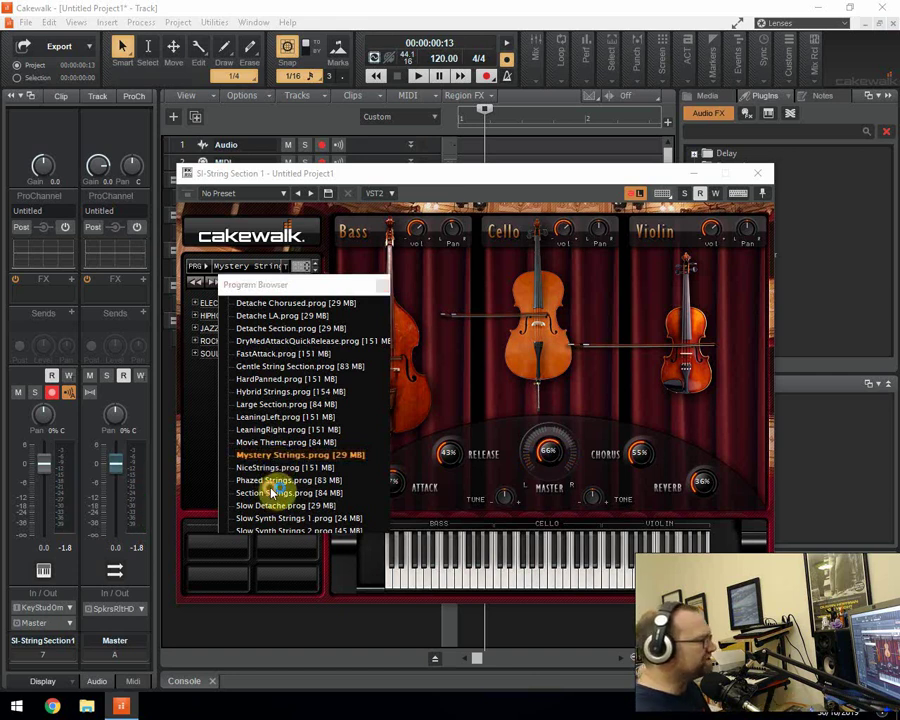
pyautogui.click(271, 492)
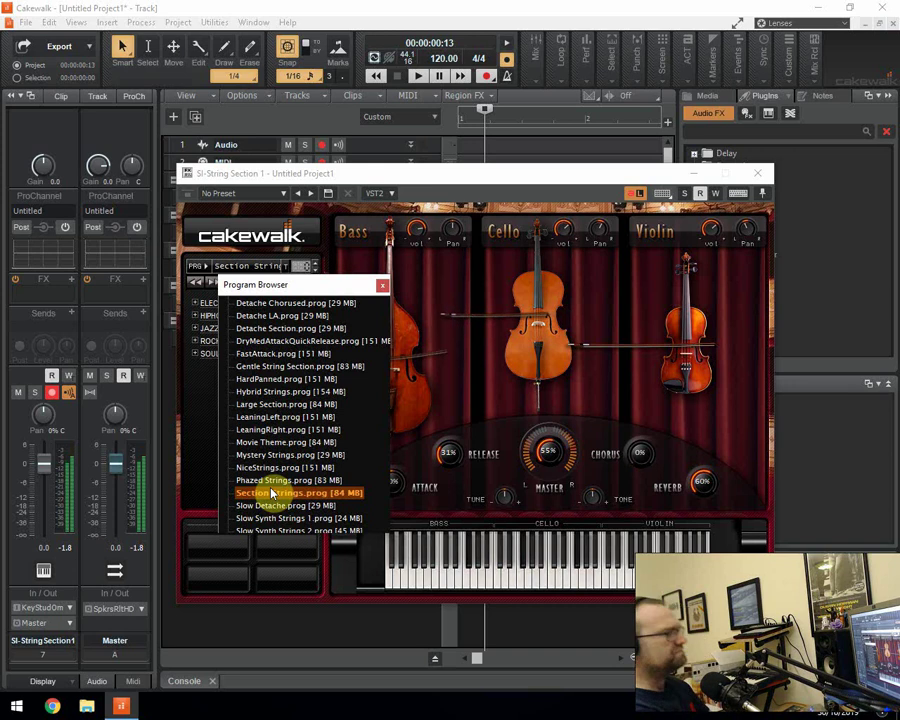
# Audition SlowStrings.prog and Symphony.prog, then settle on Chamber.prog
pyautogui.scroll(-4, 271, 480)
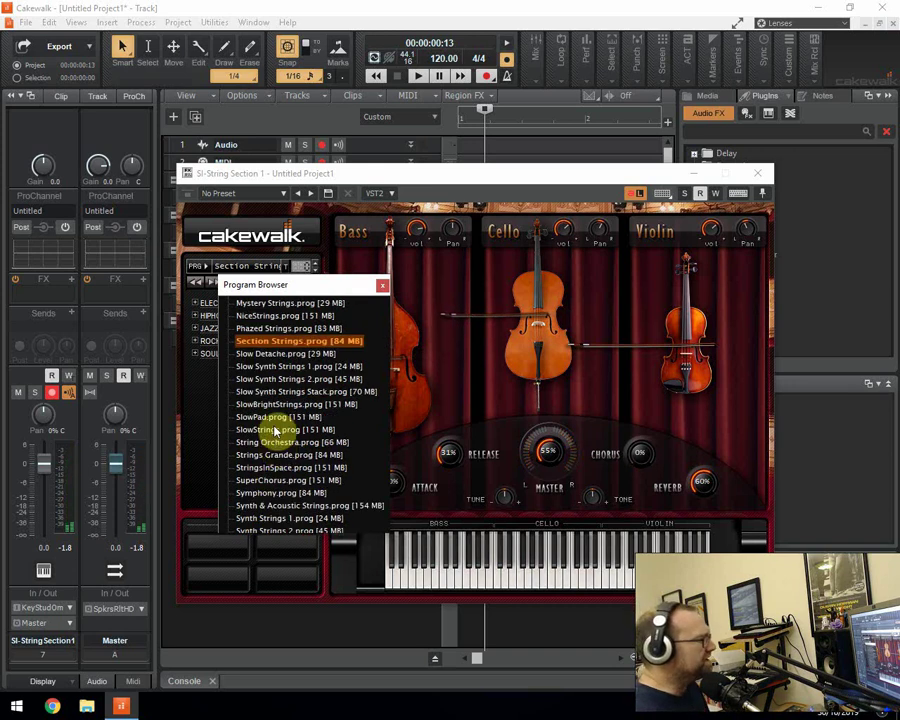
pyautogui.click(276, 430)
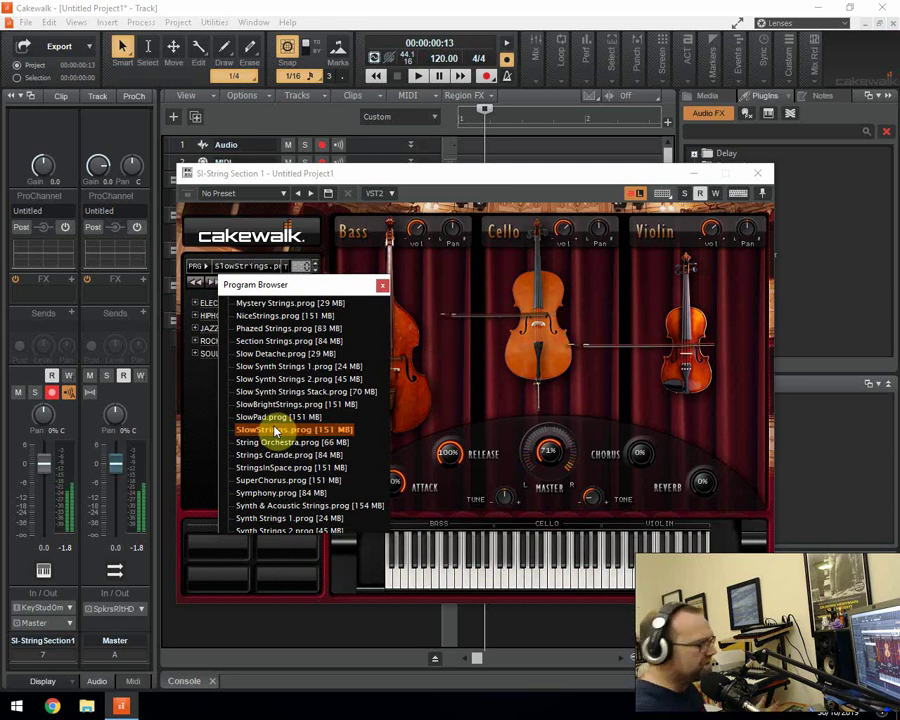
pyautogui.click(280, 493)
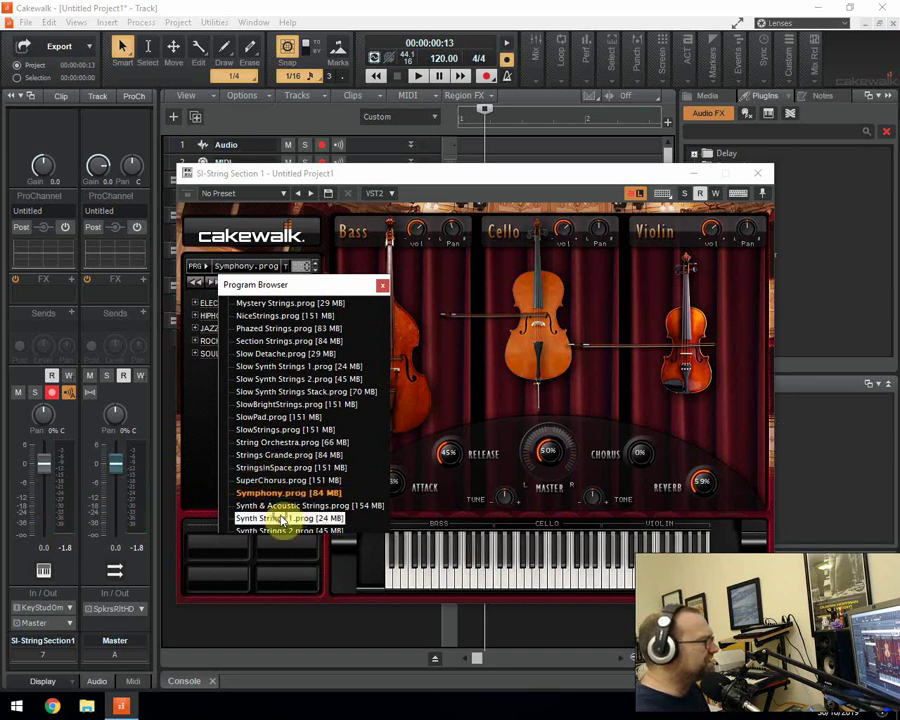
pyautogui.scroll(6, 290, 430)
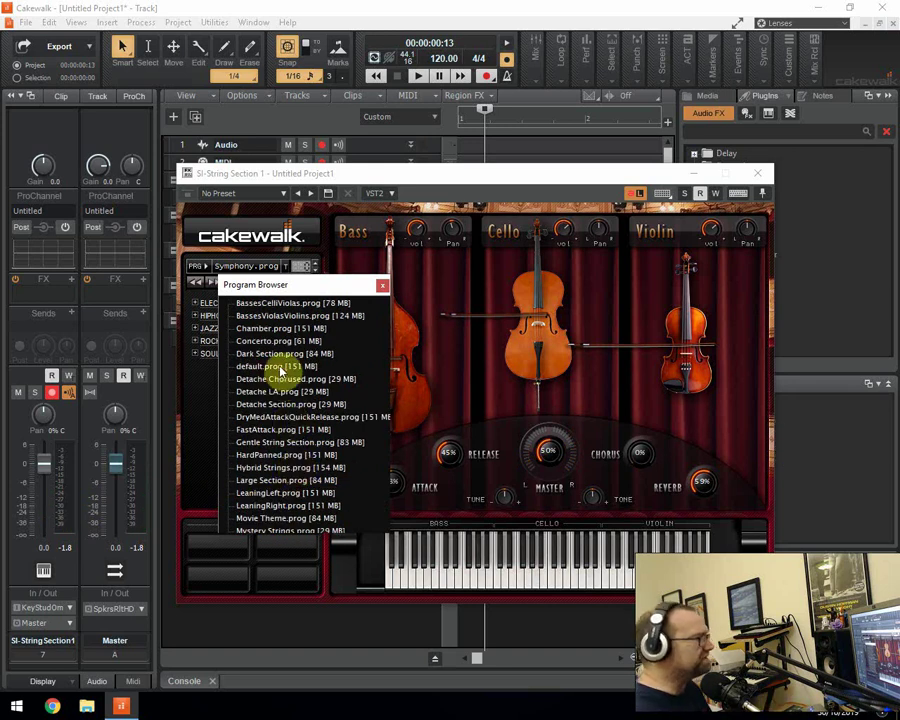
pyautogui.click(276, 330)
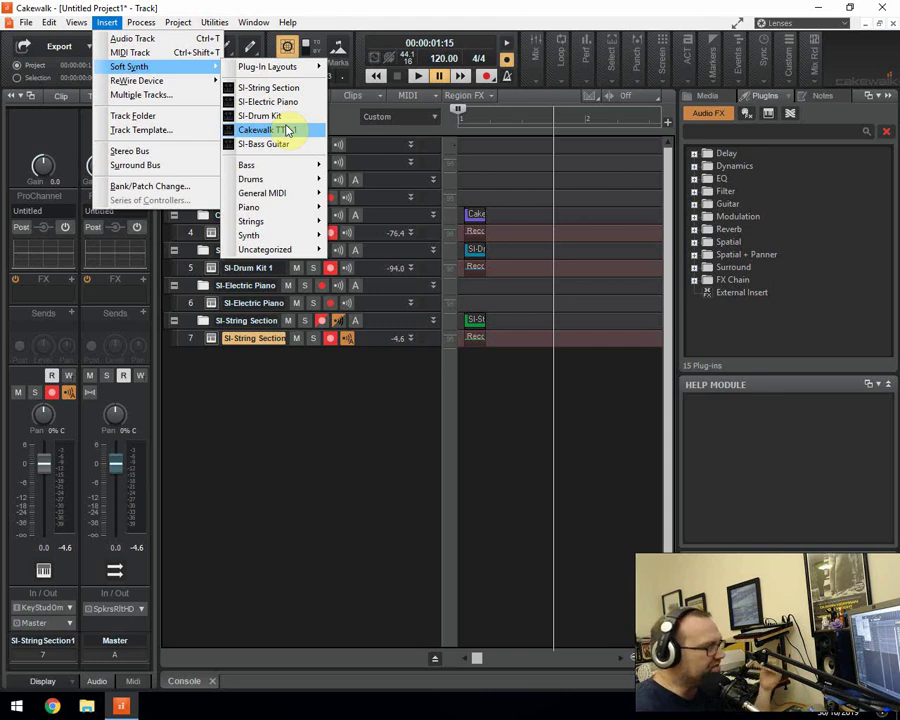
# Expand the Delay, Dynamics, EQ, Filter, Guitar, Modulation and Reverb Audio FX folders
pyautogui.click(278, 363)
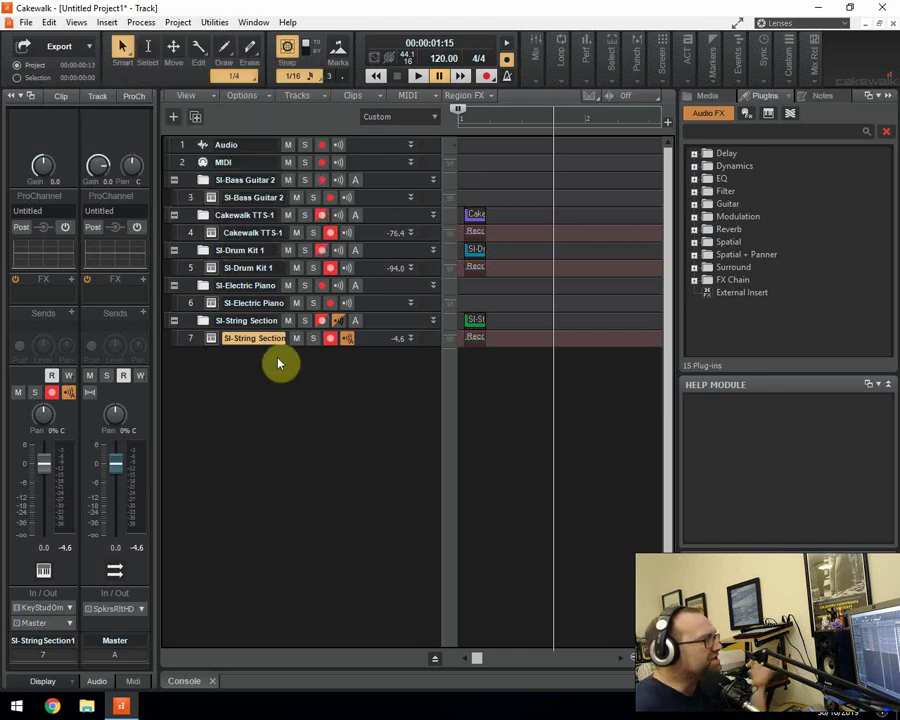
pyautogui.doubleClick(700, 155)
pyautogui.click(736, 168)
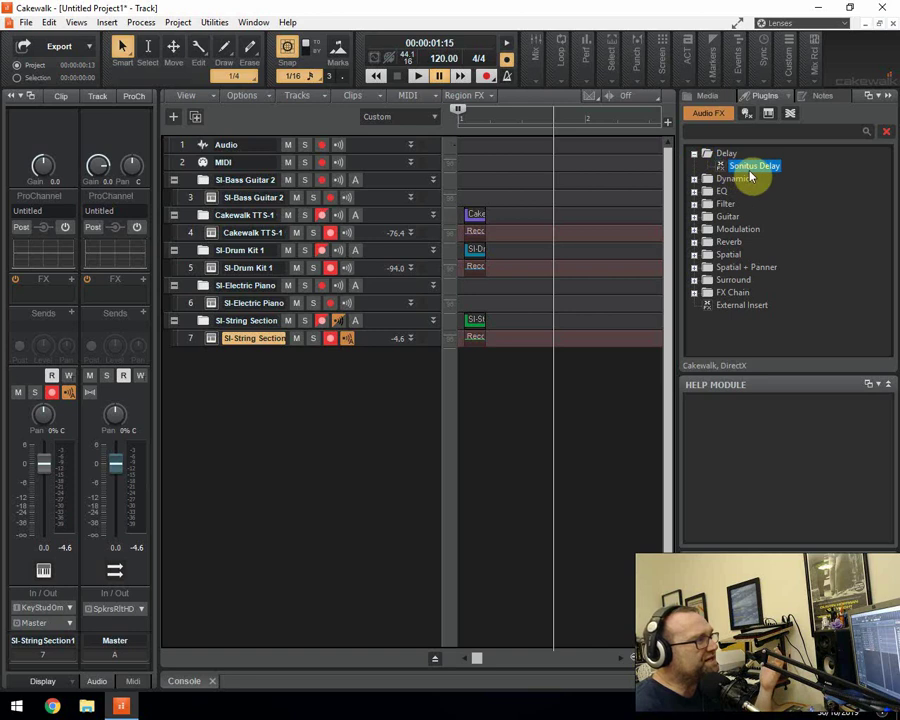
pyautogui.click(695, 186)
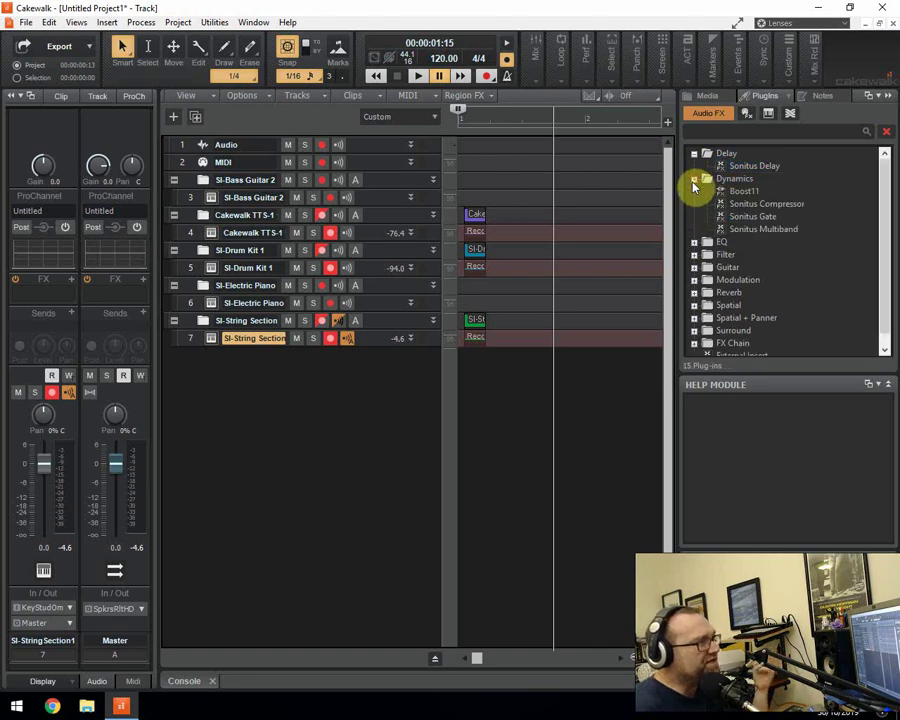
pyautogui.click(695, 242)
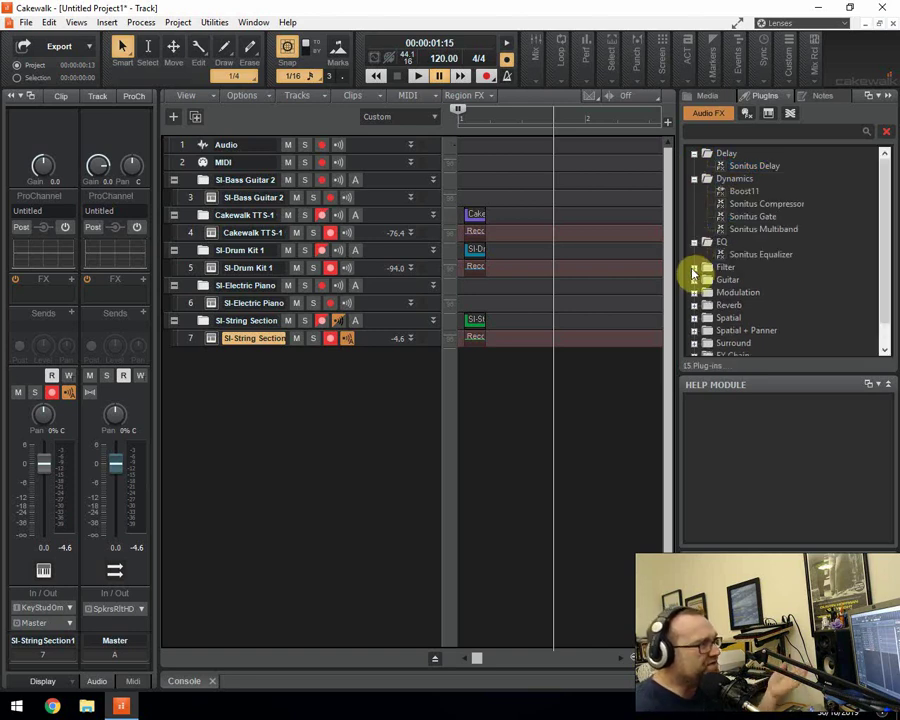
pyautogui.click(695, 268)
pyautogui.click(695, 292)
pyautogui.scroll(-2, 695, 285)
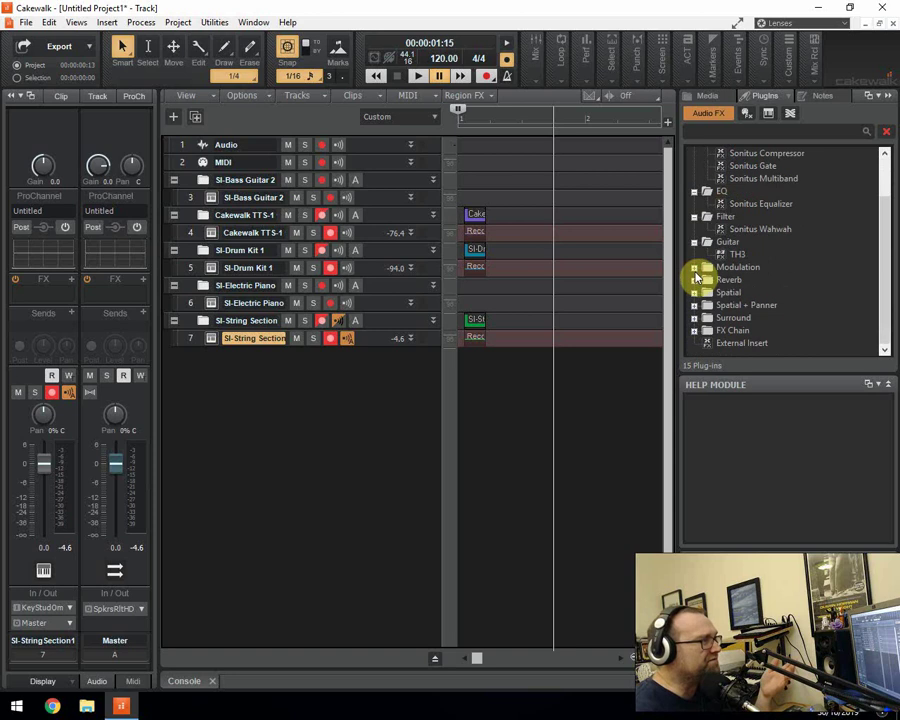
pyautogui.click(695, 267)
pyautogui.scroll(-1, 695, 285)
pyautogui.click(695, 280)
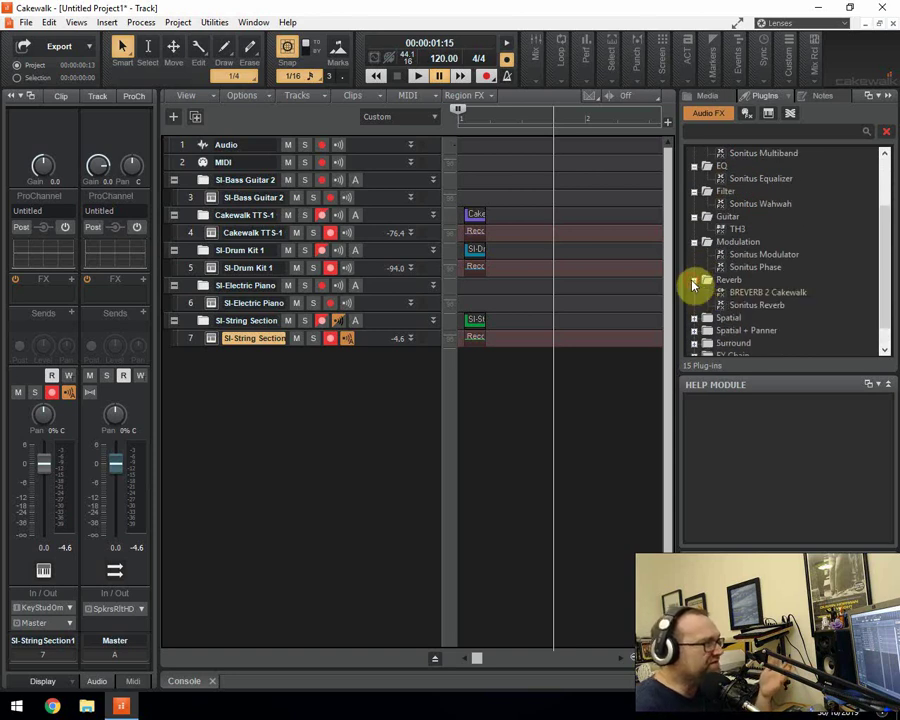
pyautogui.scroll(-1, 747, 273)
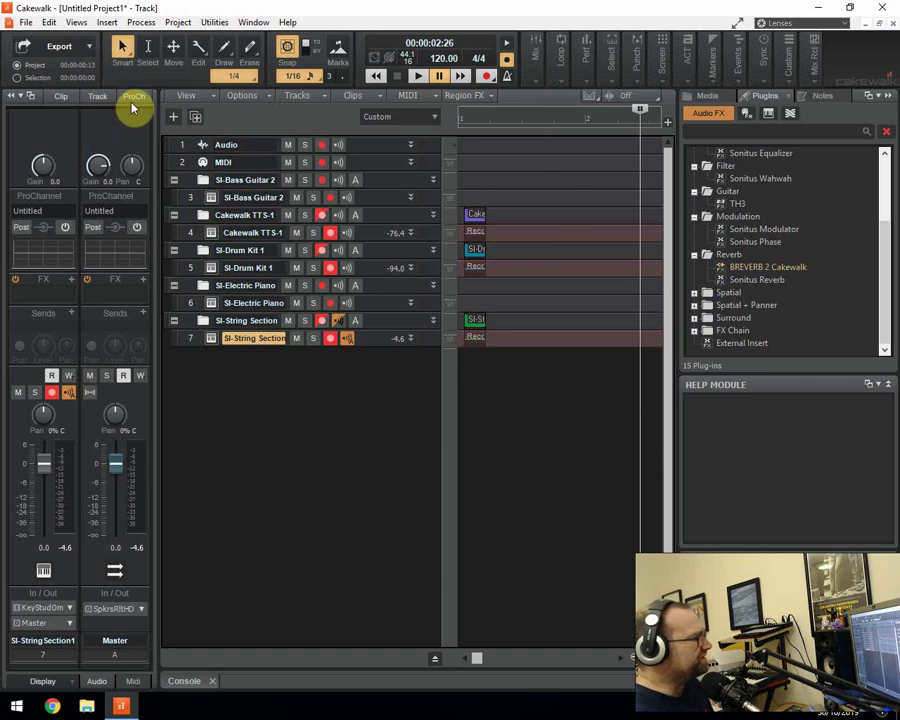
# Show the string track's ProChannel and scroll through its EQ, Tube and Console Emulator modules
pyautogui.click(132, 98)
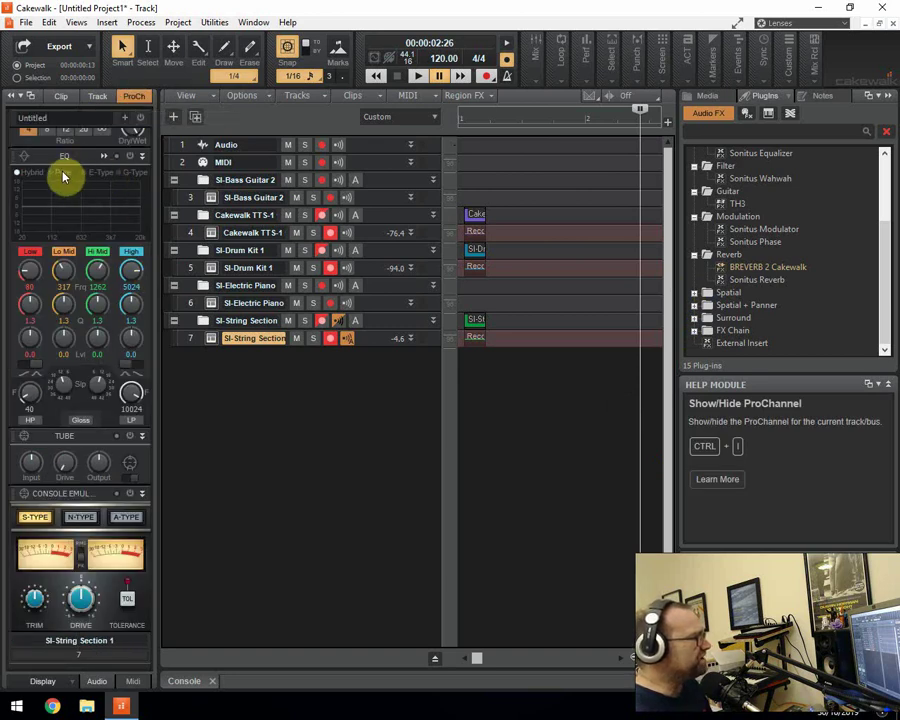
pyautogui.scroll(2, 60, 190)
pyautogui.scroll(-2, 66, 236)
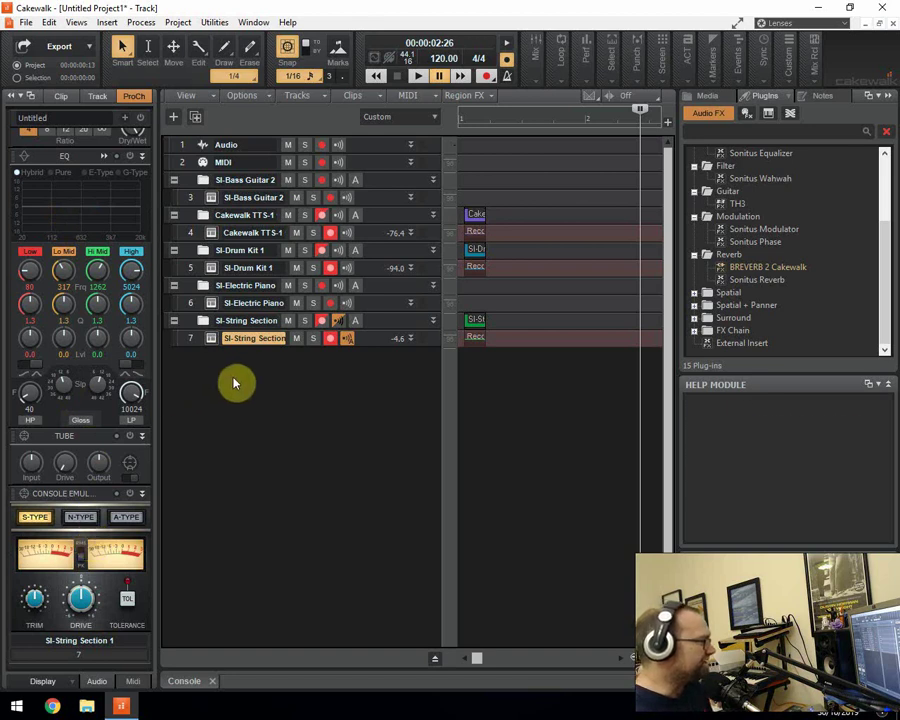
pyautogui.moveTo(237, 382)
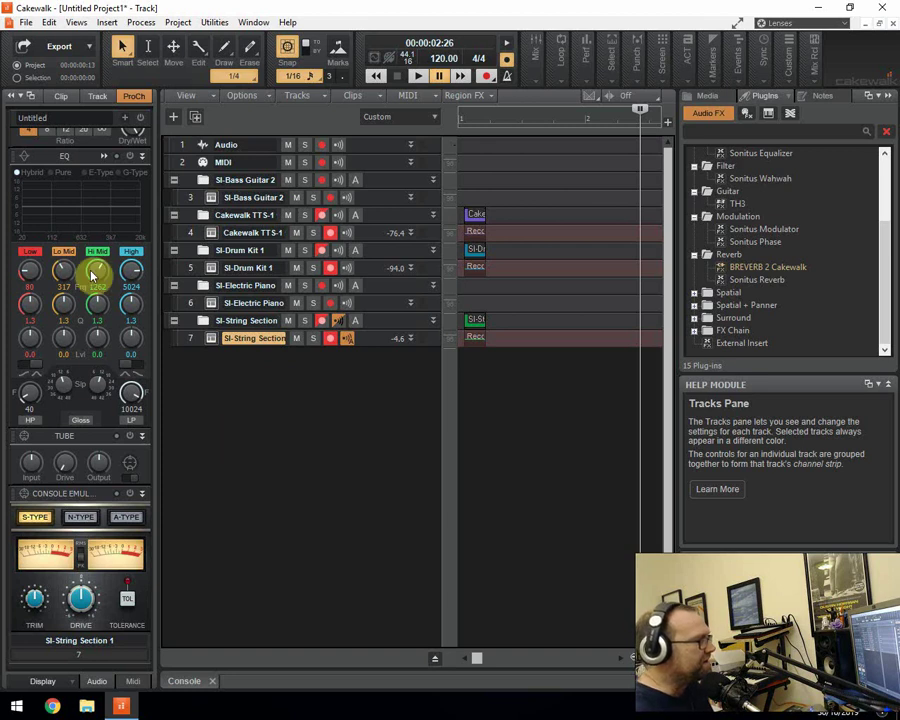
pyautogui.moveTo(93, 271)
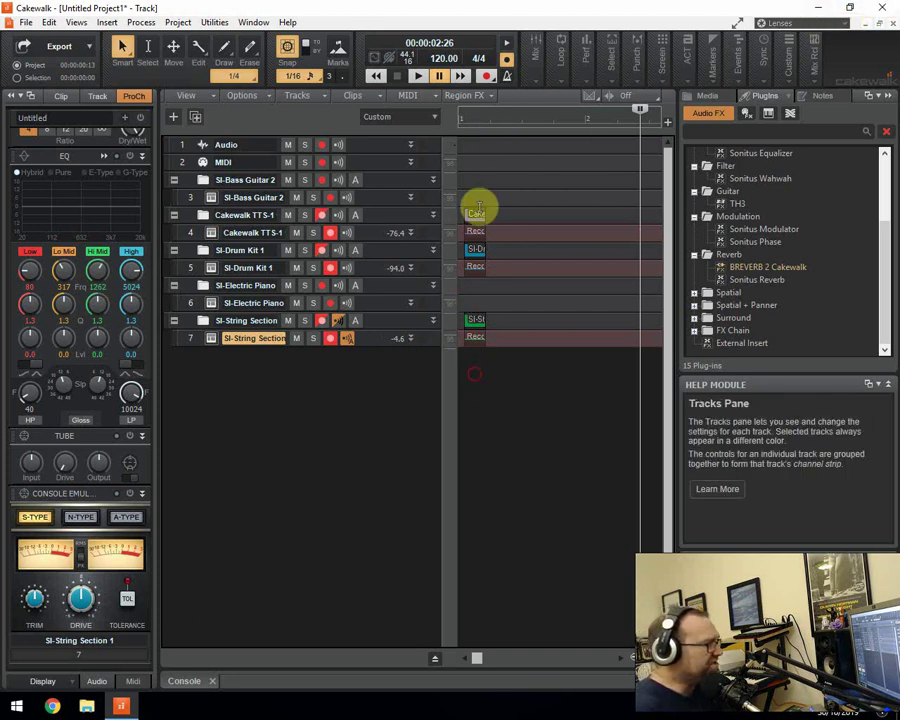
# Move the Now time back to 00:00:00:11 near the project start
pyautogui.moveTo(478, 150); pyautogui.dragTo(483, 188)
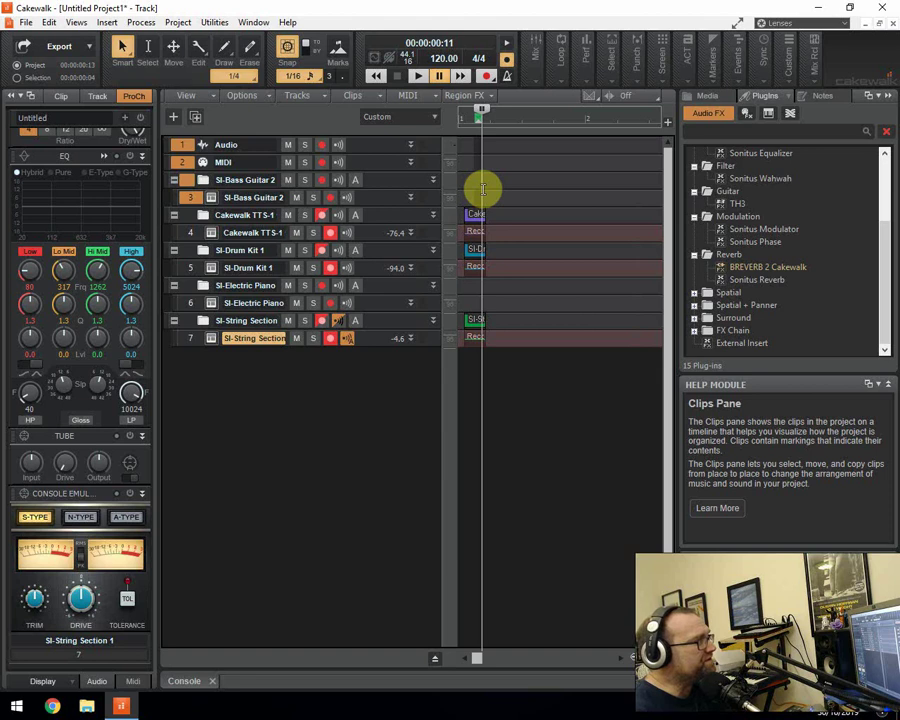